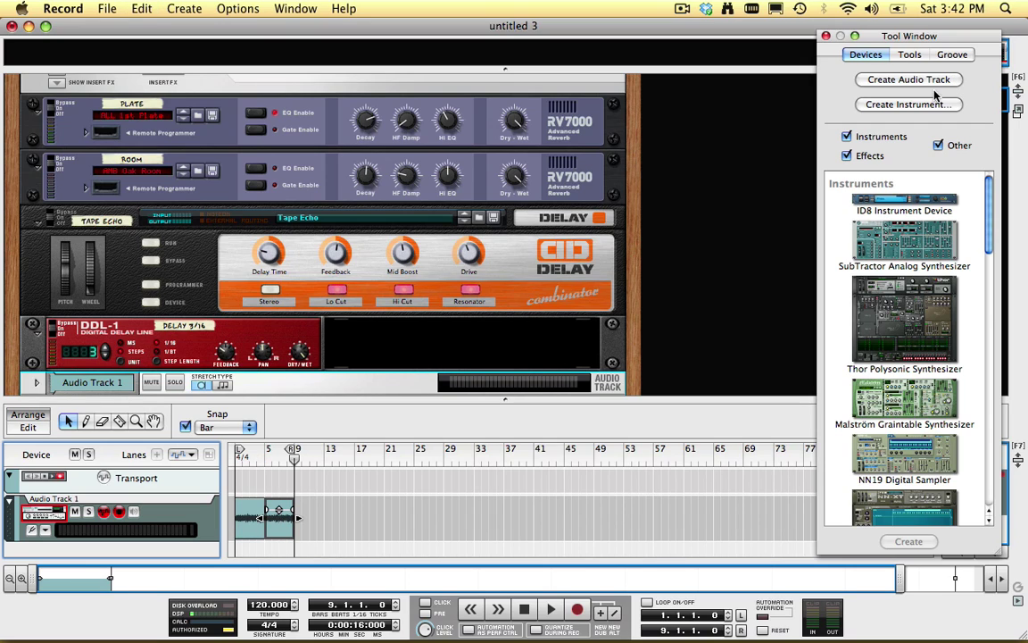
Play the looped clips from the start and add a Line 6 Guitar Amp as an insert on Audio Track 1
{"action": "left_click", "coordinate": [234, 457]}
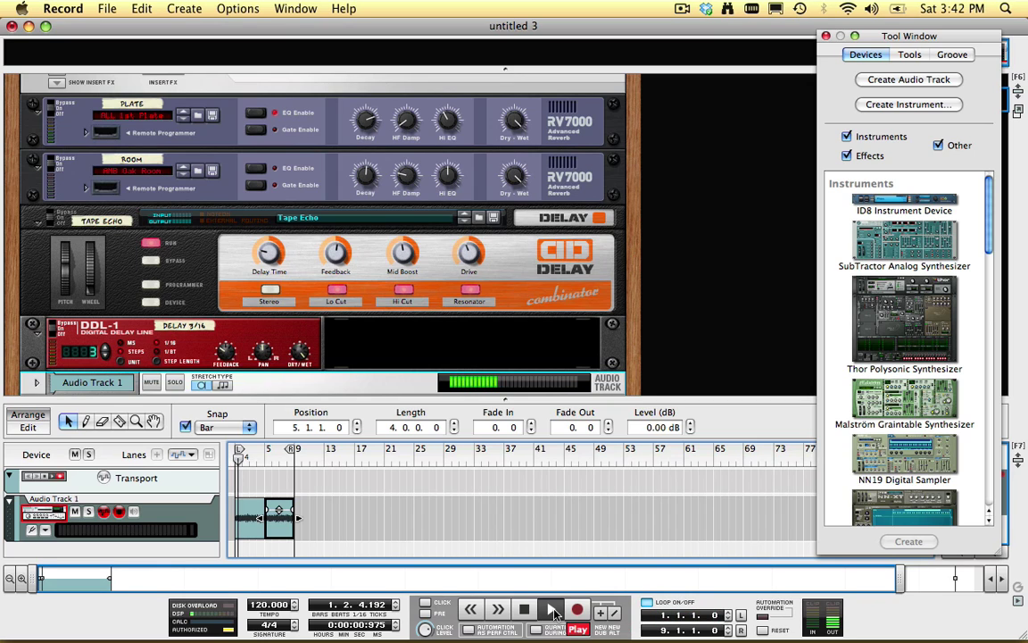
{"action": "scroll", "coordinate": [911, 437], "scroll_direction": "down", "scroll_amount": 8}
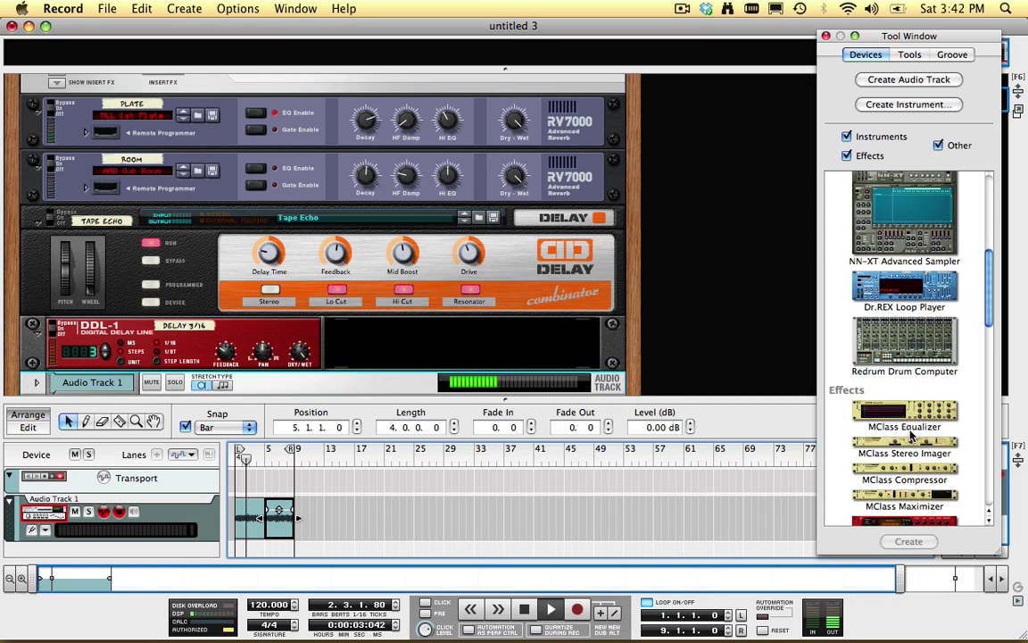
{"action": "left_click", "coordinate": [923, 427]}
{"action": "double_click", "coordinate": [924, 427]}
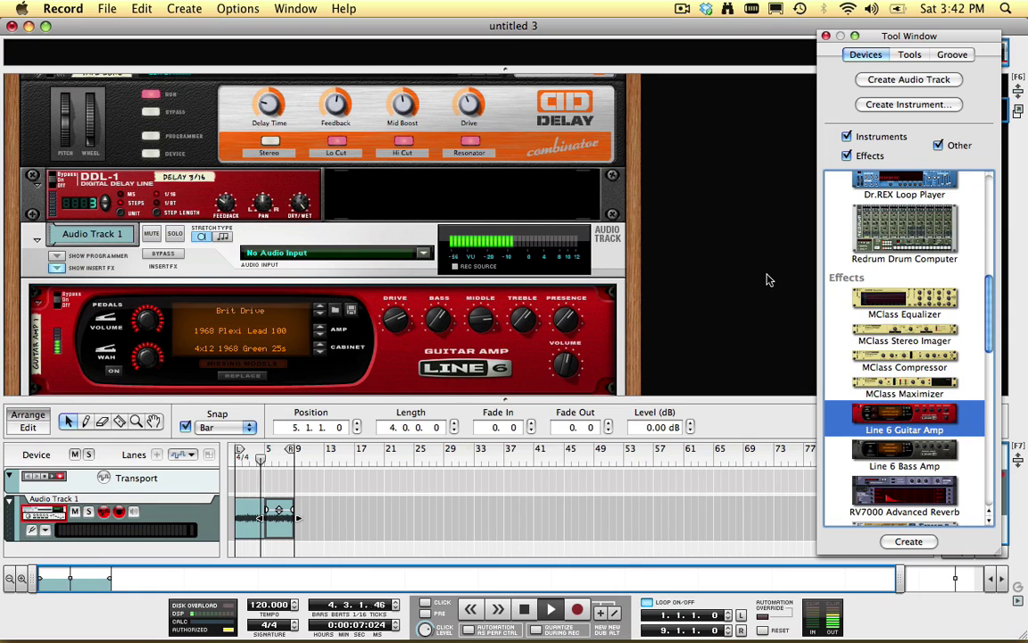
Add a Thor Polysonic Synthesizer below the guitar amp in the insert rack and initialize its patch
{"action": "scroll", "coordinate": [906, 353], "scroll_direction": "up", "scroll_amount": 10}
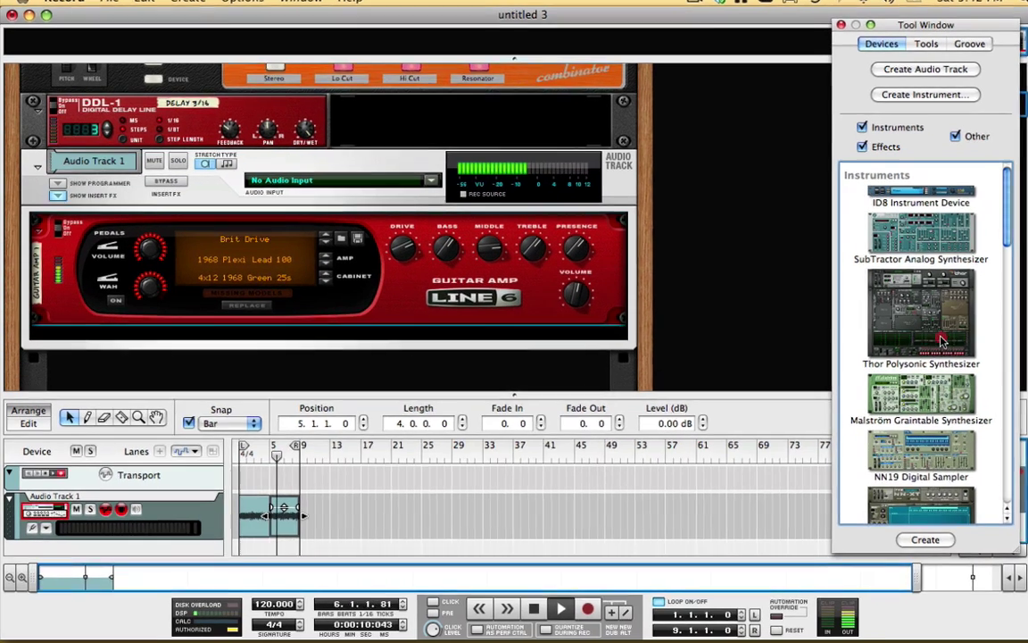
{"action": "left_click_drag", "start_coordinate": [905, 326], "coordinate": [640, 330]}
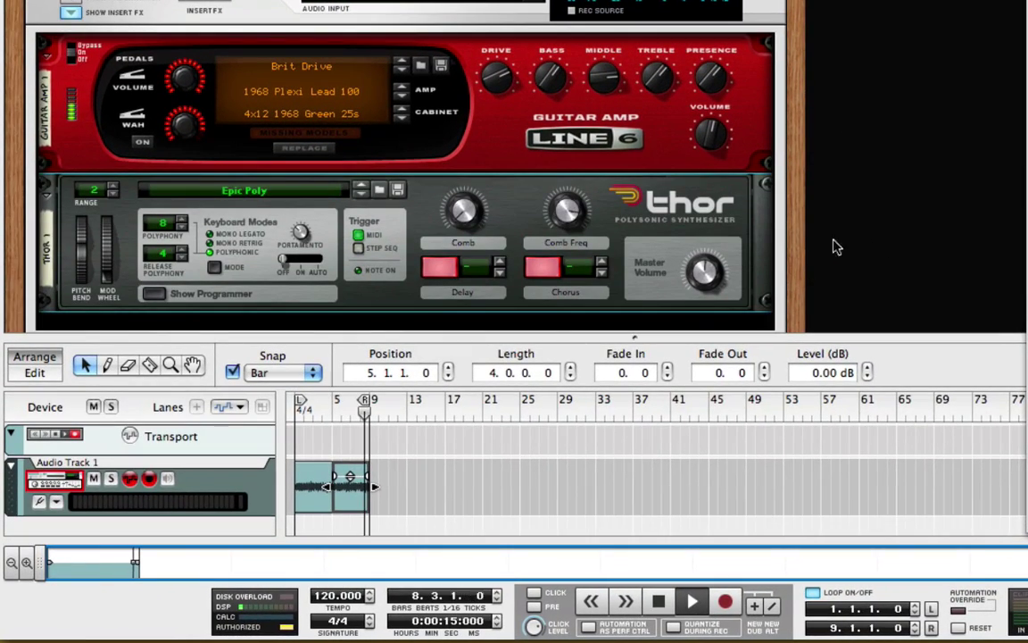
{"action": "right_click", "coordinate": [746, 241]}
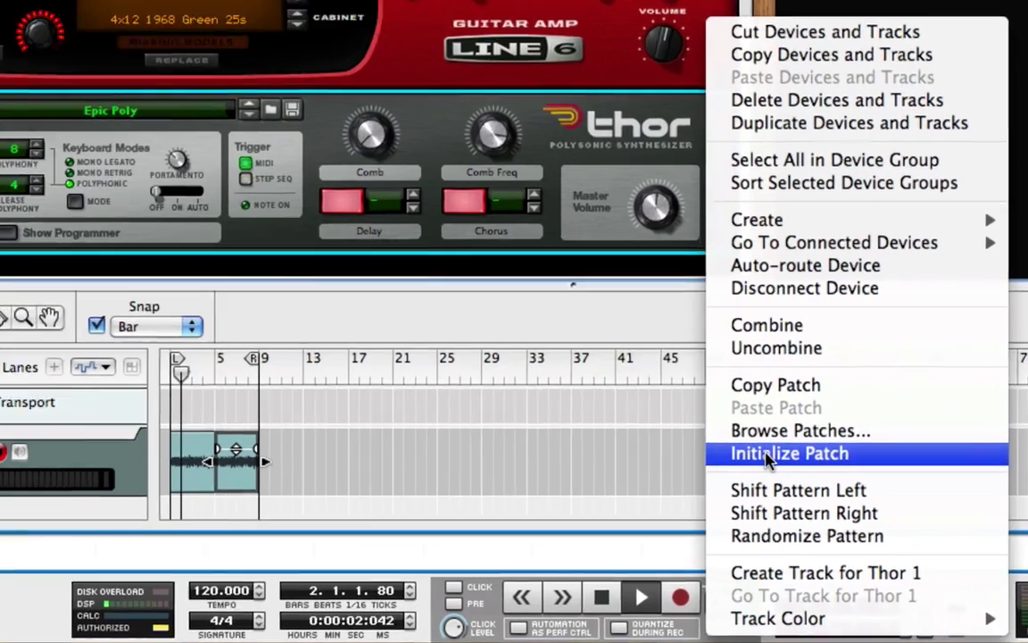
{"action": "left_click", "coordinate": [798, 481]}
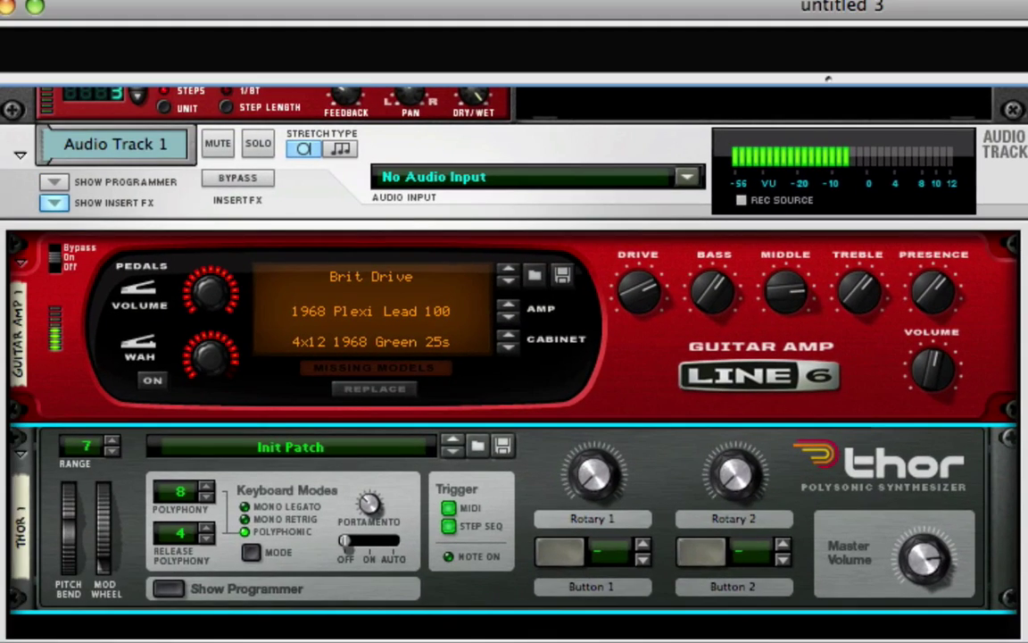
Rewire the insert chain so the amp's left output feeds Thor's Audio In 1 and Thor's outputs 1 and 2 return to the track
{"action": "key", "text": "Tab"}
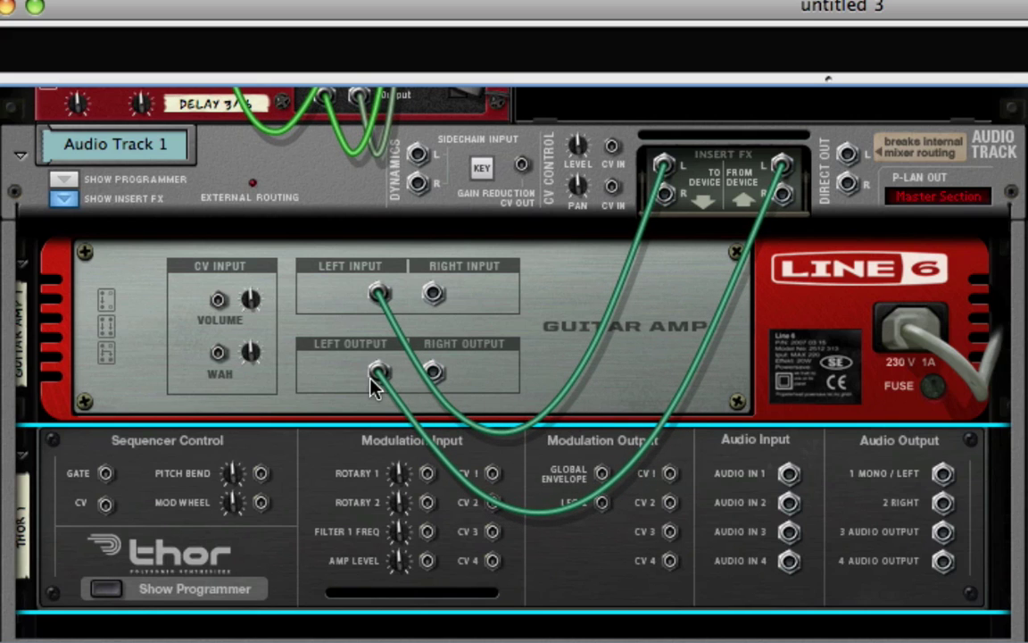
{"action": "left_click_drag", "start_coordinate": [378, 374], "coordinate": [948, 475]}
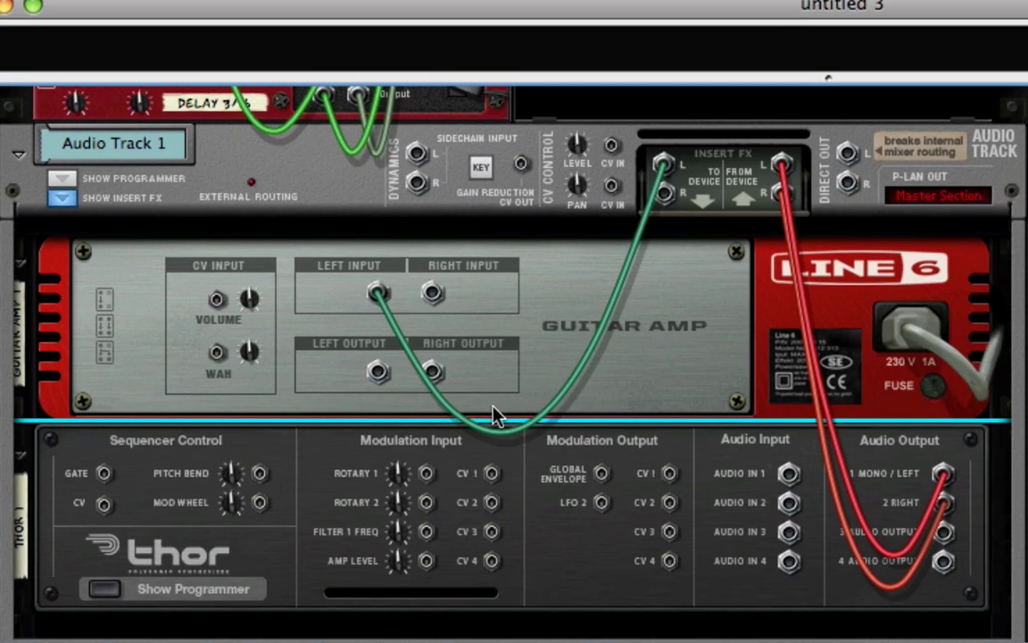
{"action": "left_click_drag", "start_coordinate": [381, 382], "coordinate": [788, 474]}
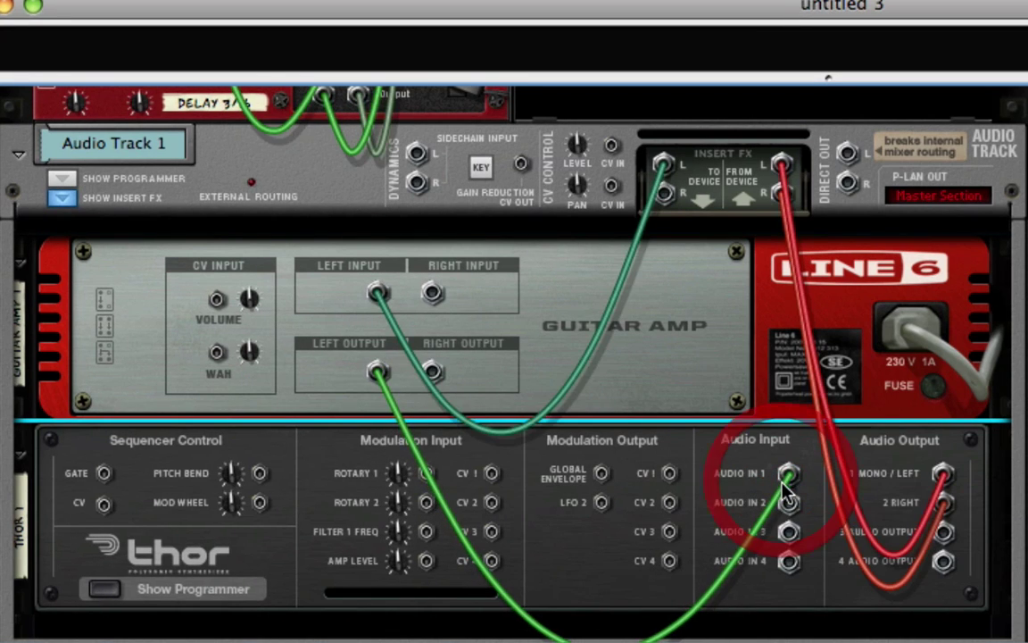
{"action": "key", "text": "Tab"}
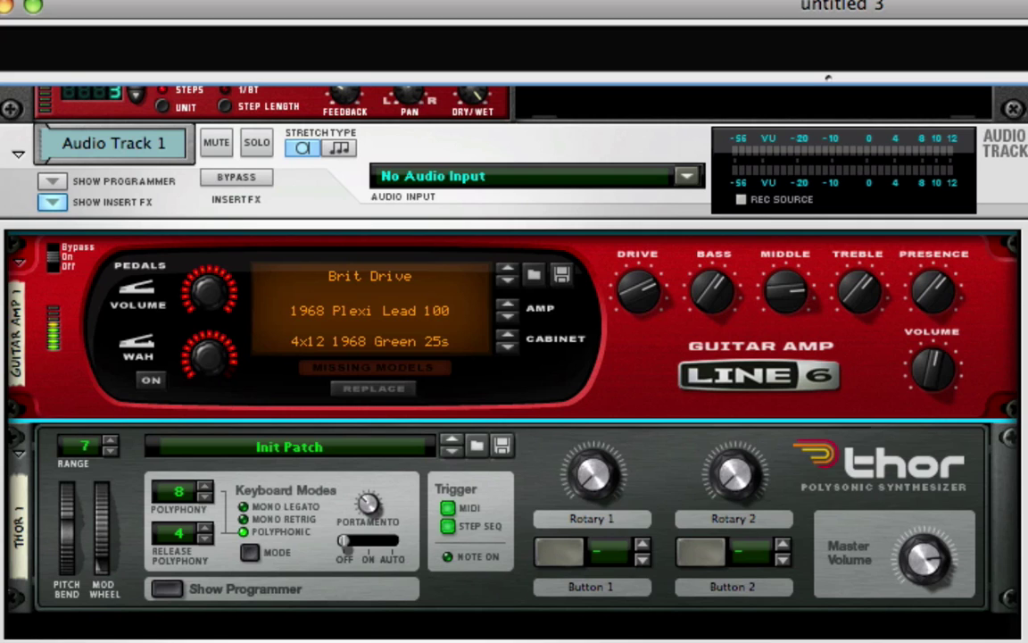
Show Thor's programmer and switch Oscillator 1 off
{"action": "left_click", "coordinate": [166, 590]}
{"action": "scroll", "coordinate": [165, 607], "scroll_direction": "down", "scroll_amount": 3}
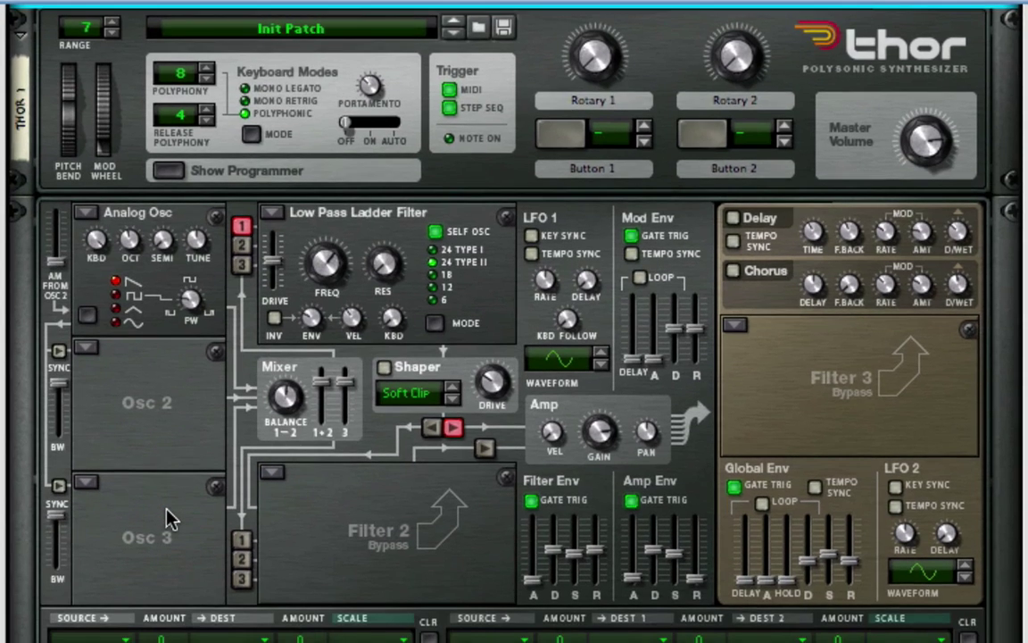
{"action": "scroll", "coordinate": [169, 519], "scroll_direction": "down", "scroll_amount": 3}
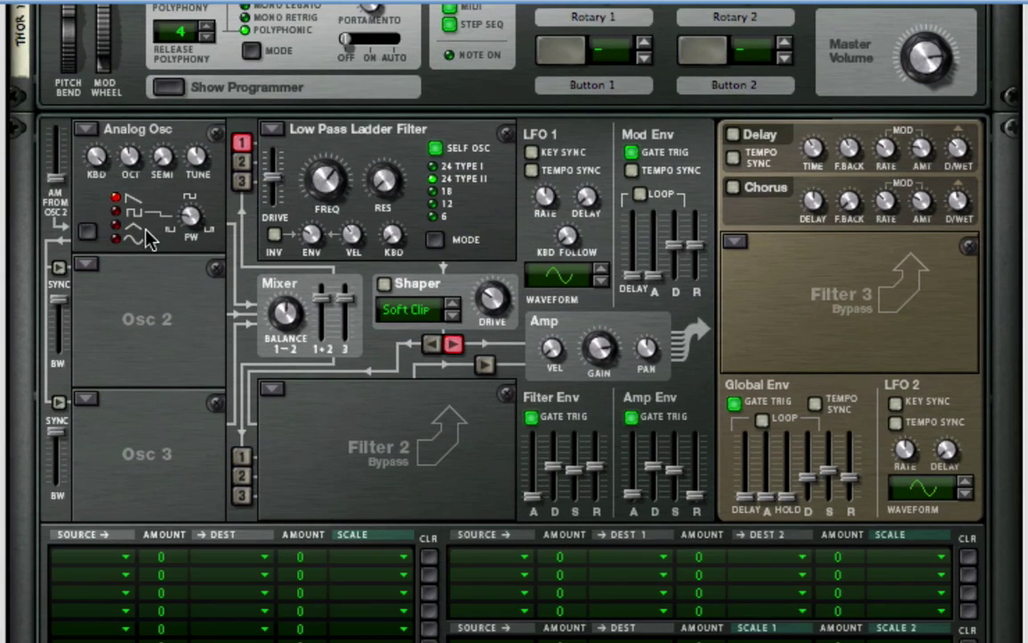
{"action": "left_click", "coordinate": [86, 130]}
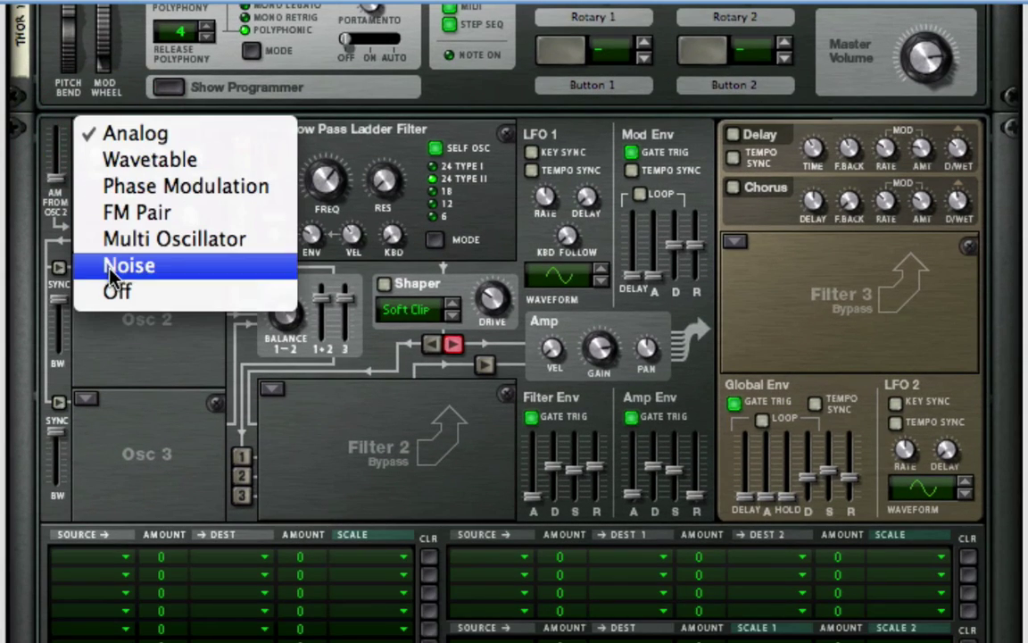
{"action": "left_click", "coordinate": [119, 298]}
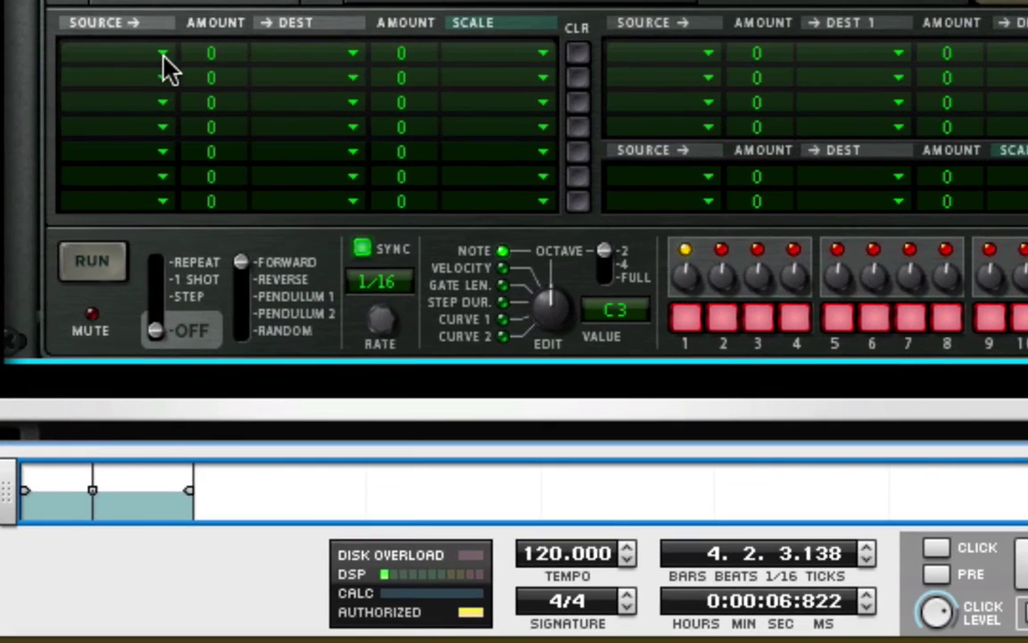
Route Audio Input 1 to Filter 1's audio input in the first modulation row with an amount of 100
{"action": "left_click", "coordinate": [162, 60]}
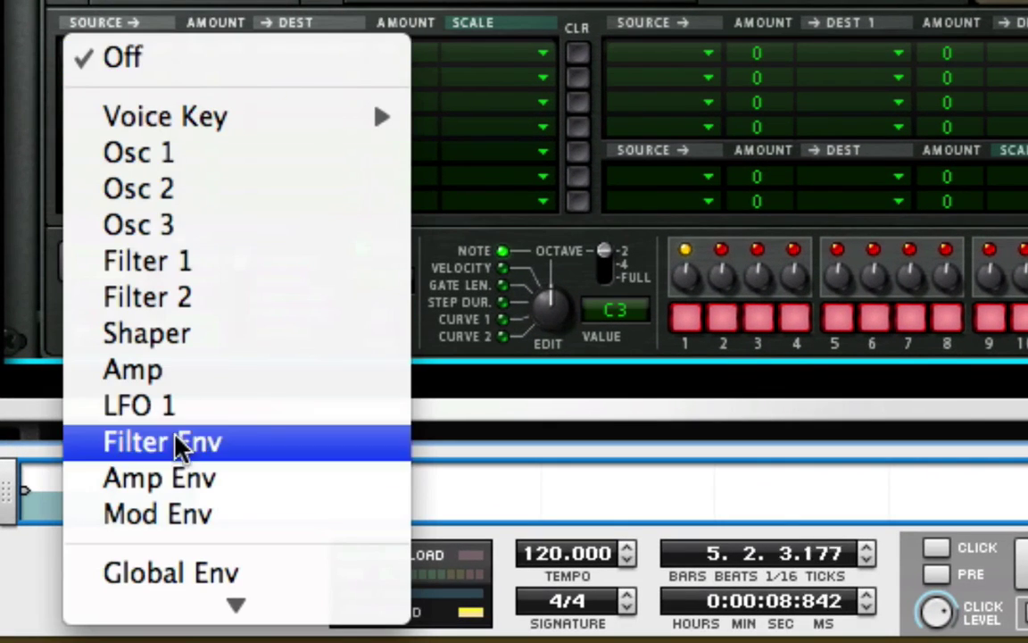
{"action": "mouse_move", "coordinate": [175, 635]}
{"action": "mouse_move", "coordinate": [341, 611]}
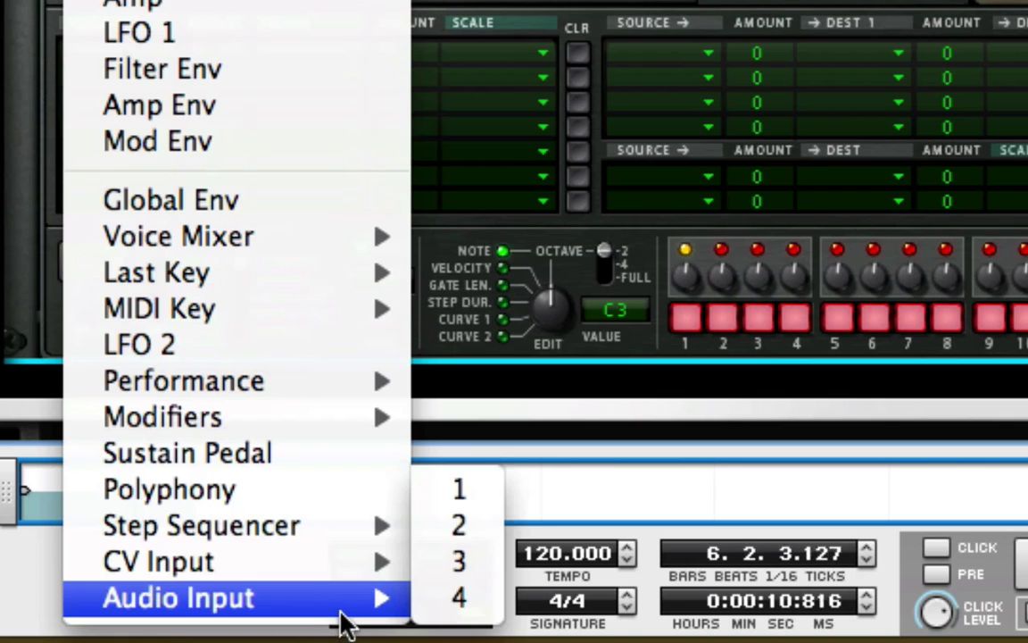
{"action": "left_click", "coordinate": [479, 496]}
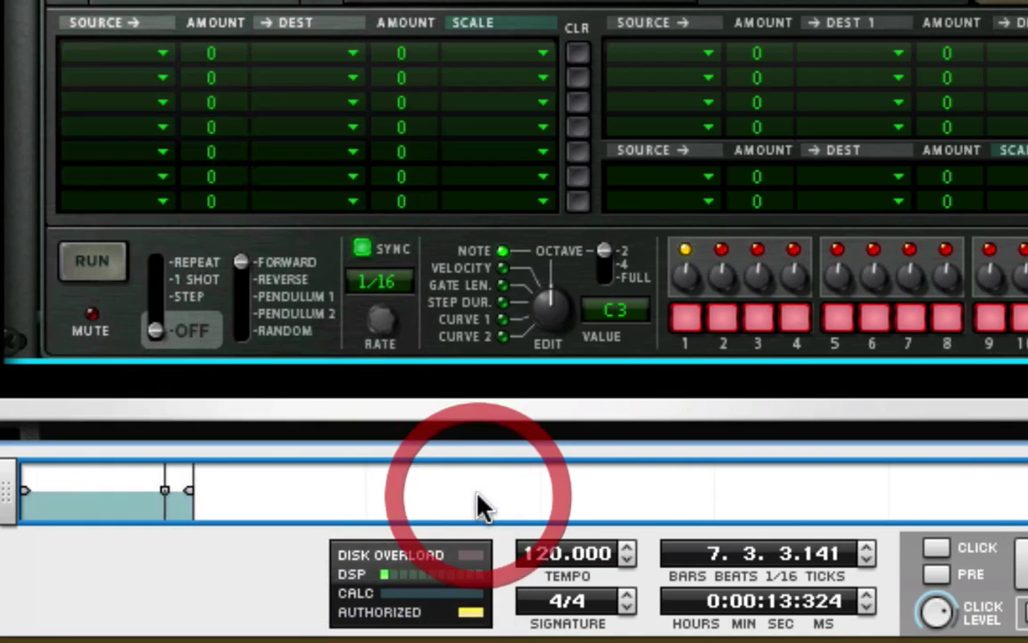
{"action": "left_click", "coordinate": [357, 55]}
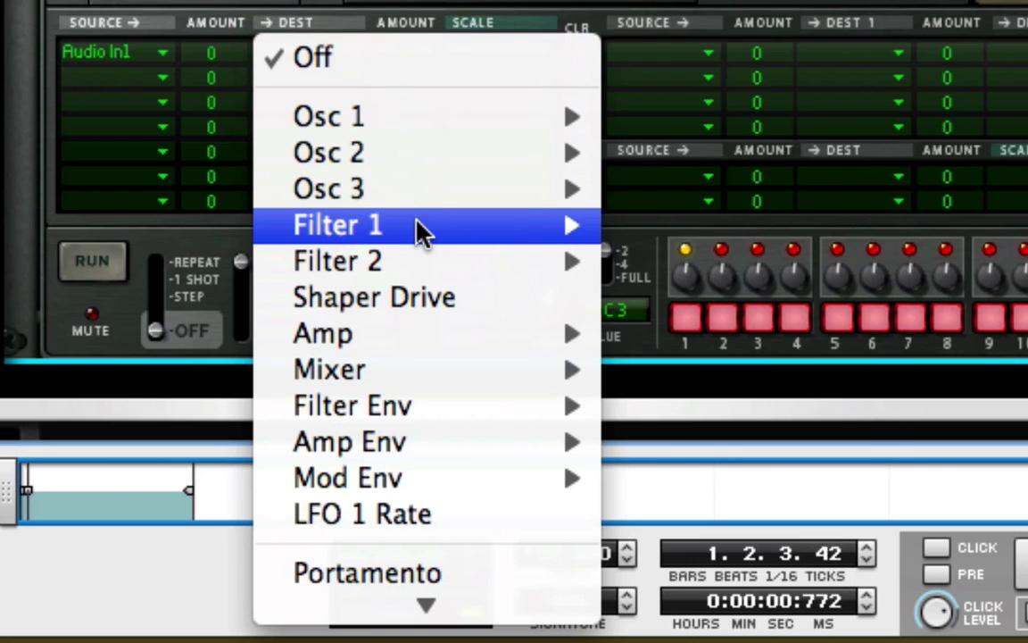
{"action": "mouse_move", "coordinate": [424, 229]}
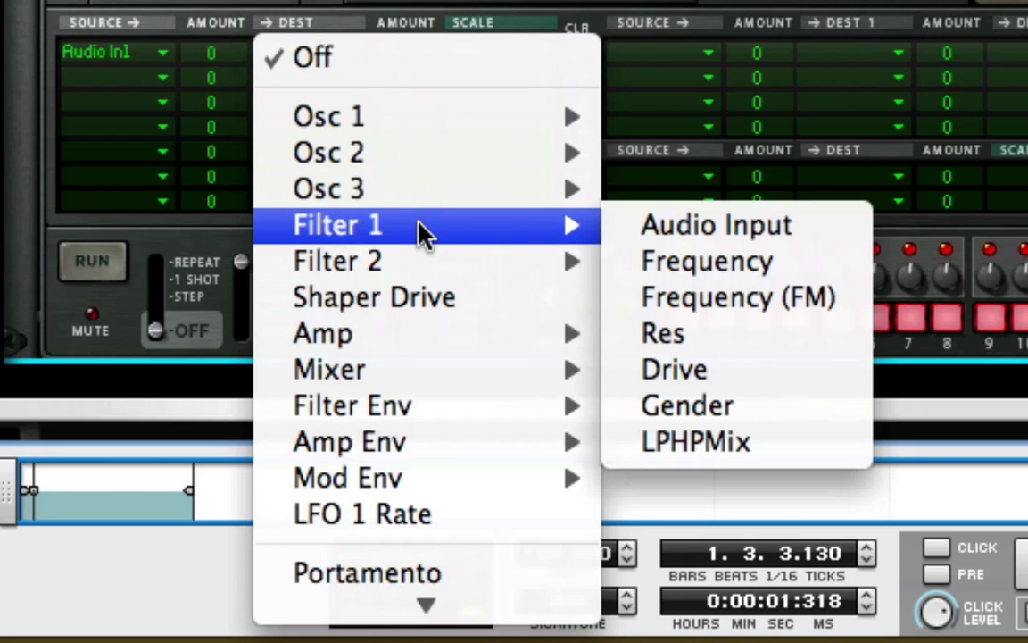
{"action": "left_click", "coordinate": [654, 233]}
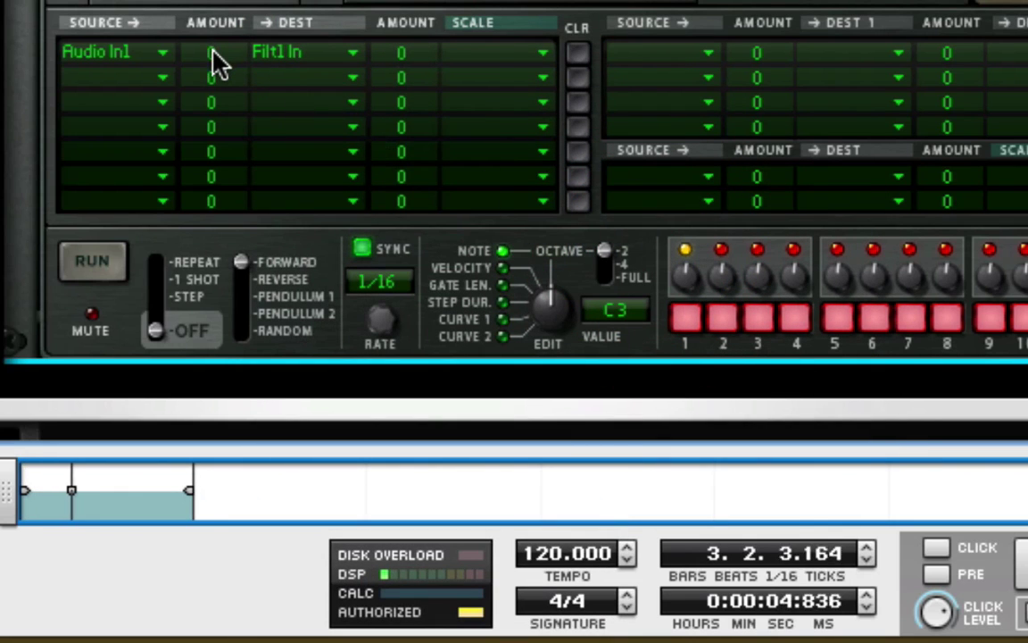
{"action": "left_click_drag", "start_coordinate": [212, 54], "coordinate": [212, 13]}
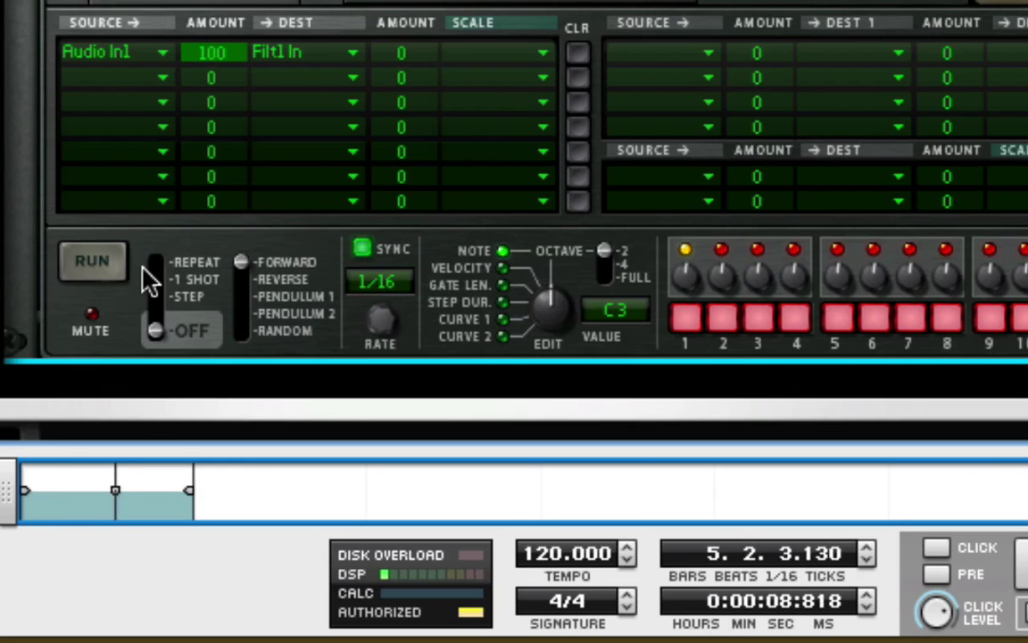
Set Thor's step sequencer to Repeat mode and start it running
{"action": "left_click_drag", "start_coordinate": [157, 332], "coordinate": [163, 252]}
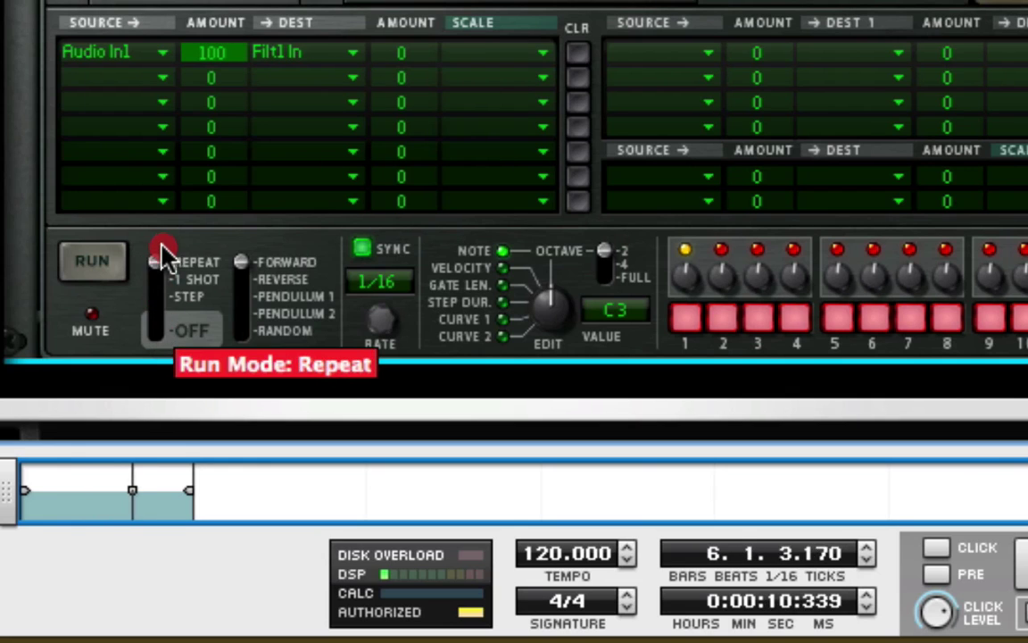
{"action": "left_click", "coordinate": [100, 274]}
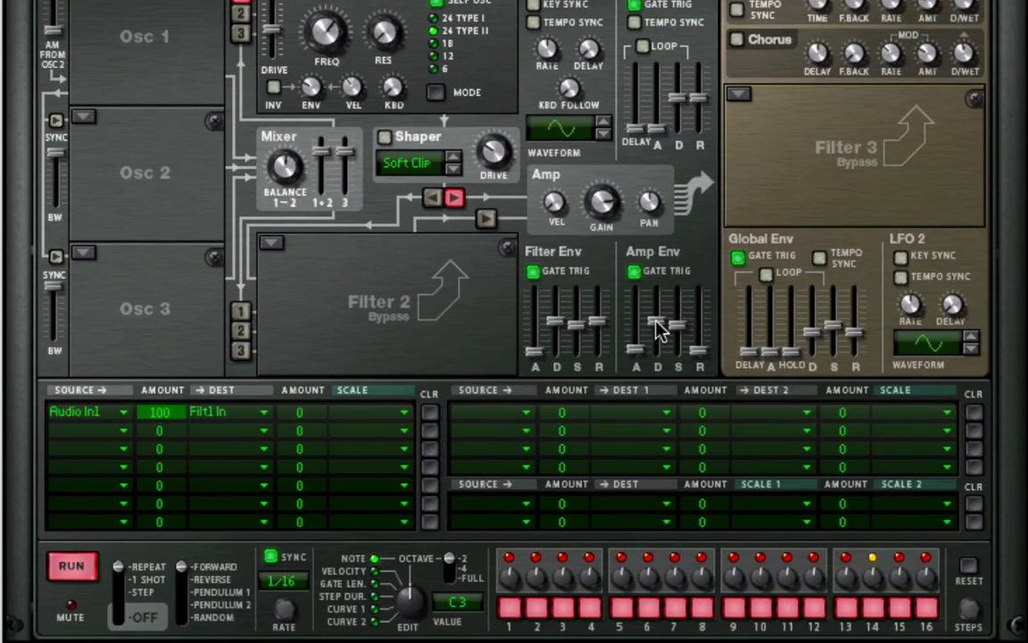
{"action": "left_click_drag", "start_coordinate": [659, 331], "coordinate": [661, 346]}
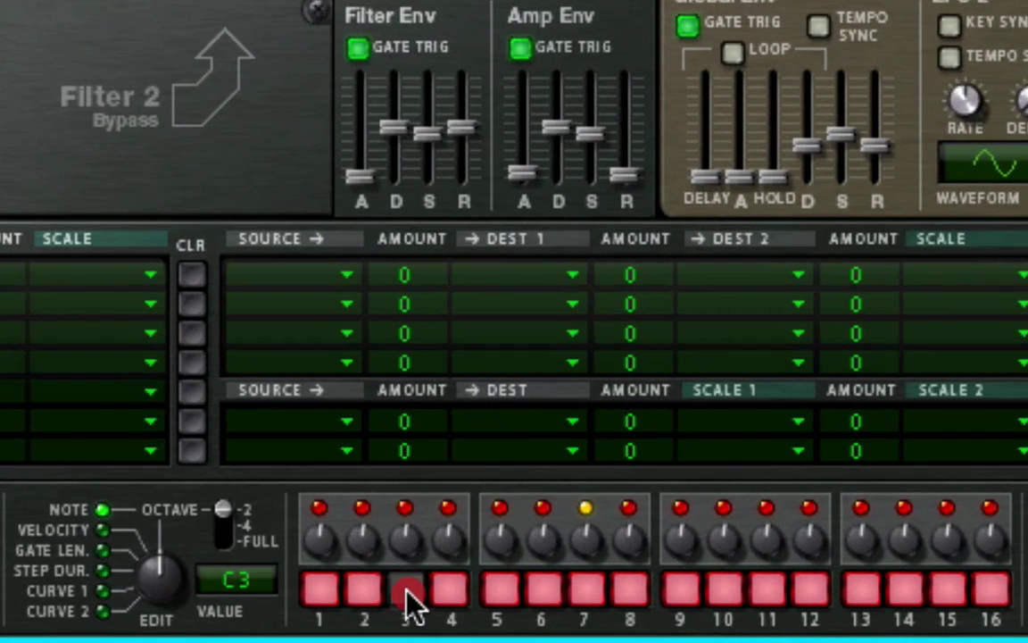
Turn off several step sequencer steps, including 3, 6 and 10, to create a gated rhythm
{"action": "left_click", "coordinate": [570, 607]}
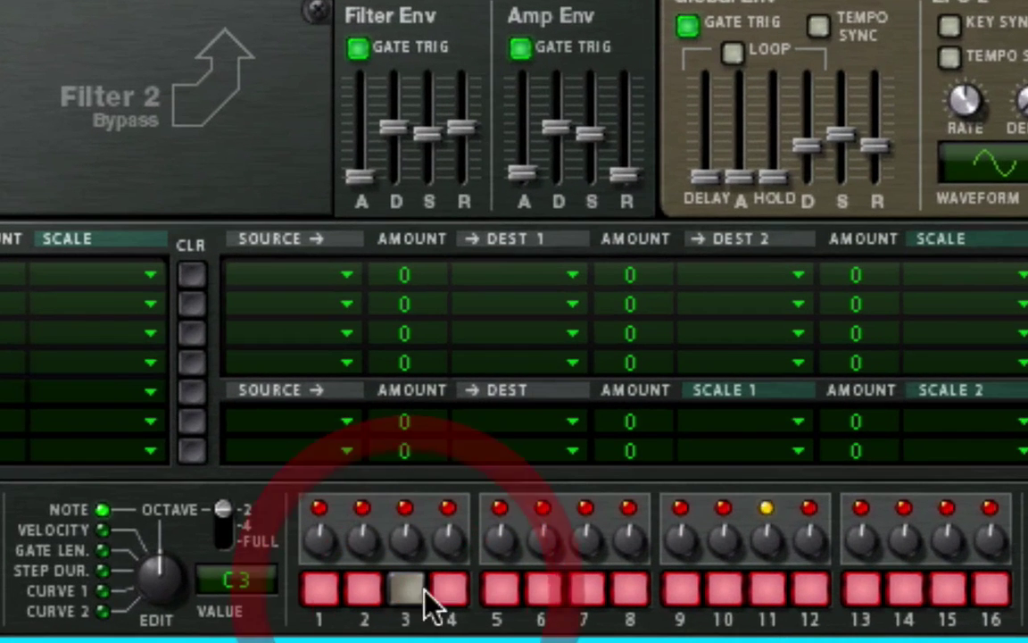
{"action": "left_click", "coordinate": [545, 602]}
{"action": "left_click", "coordinate": [736, 605]}
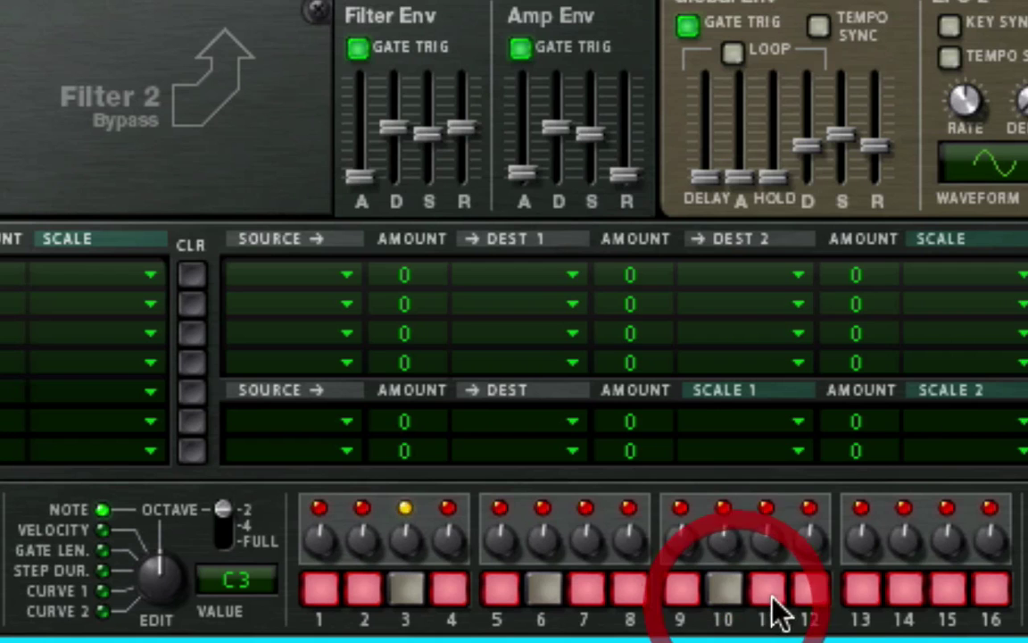
{"action": "left_click", "coordinate": [808, 603]}
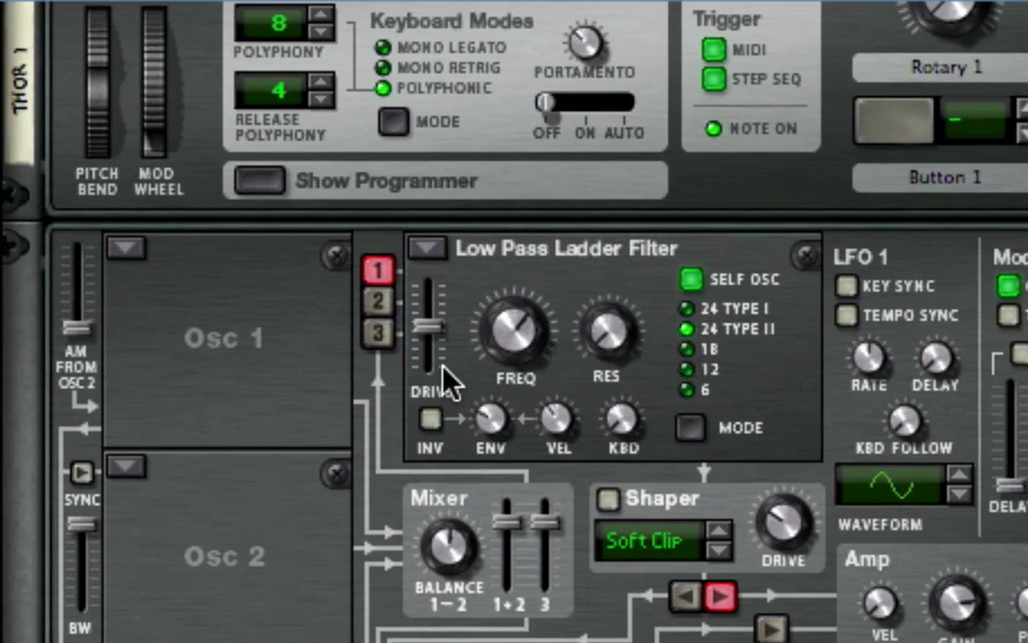
Change Filter 1 to the Formant type and turn down its envelope and velocity amounts
{"action": "left_click", "coordinate": [428, 248]}
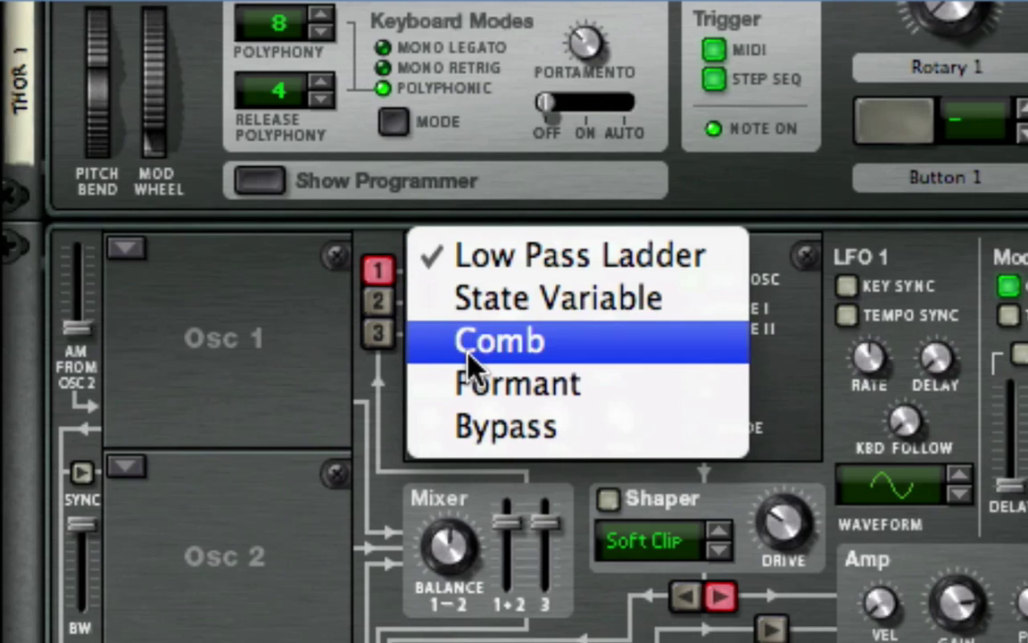
{"action": "left_click", "coordinate": [478, 390]}
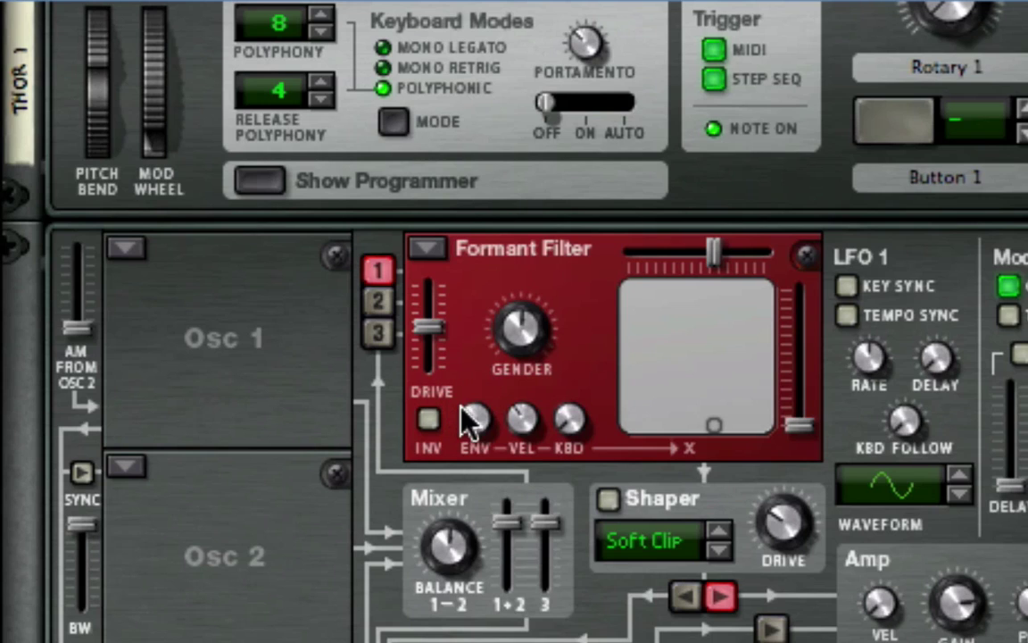
{"action": "left_click_drag", "start_coordinate": [467, 419], "coordinate": [491, 536]}
{"action": "left_click_drag", "start_coordinate": [522, 418], "coordinate": [491, 638]}
Set the formant filter's gender to about 61 and reposition the point on its XY pad
{"action": "left_click_drag", "start_coordinate": [516, 340], "coordinate": [546, 303]}
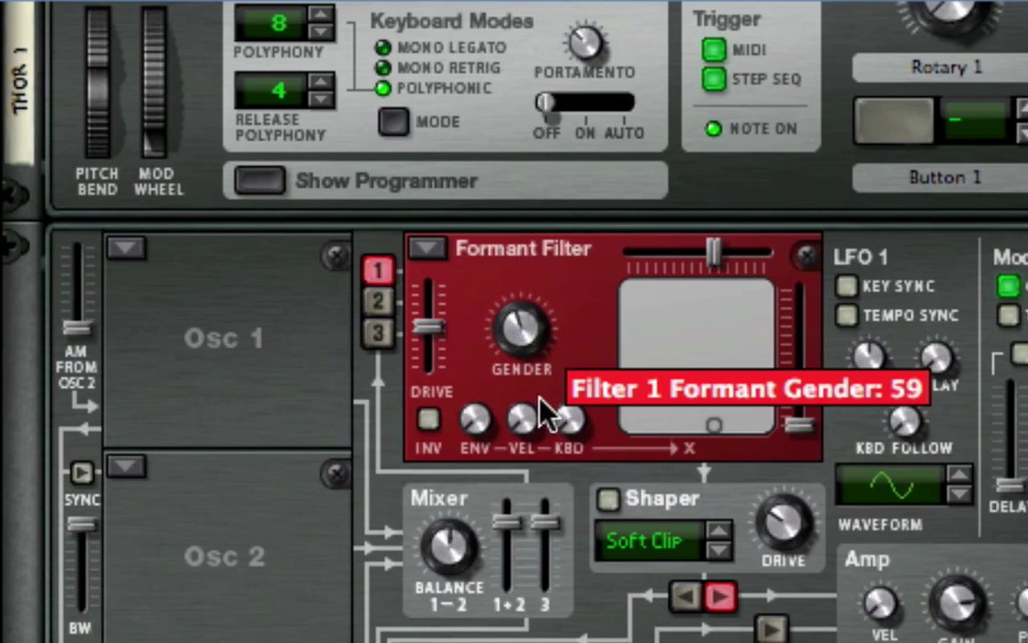
{"action": "left_click_drag", "start_coordinate": [547, 412], "coordinate": [551, 350]}
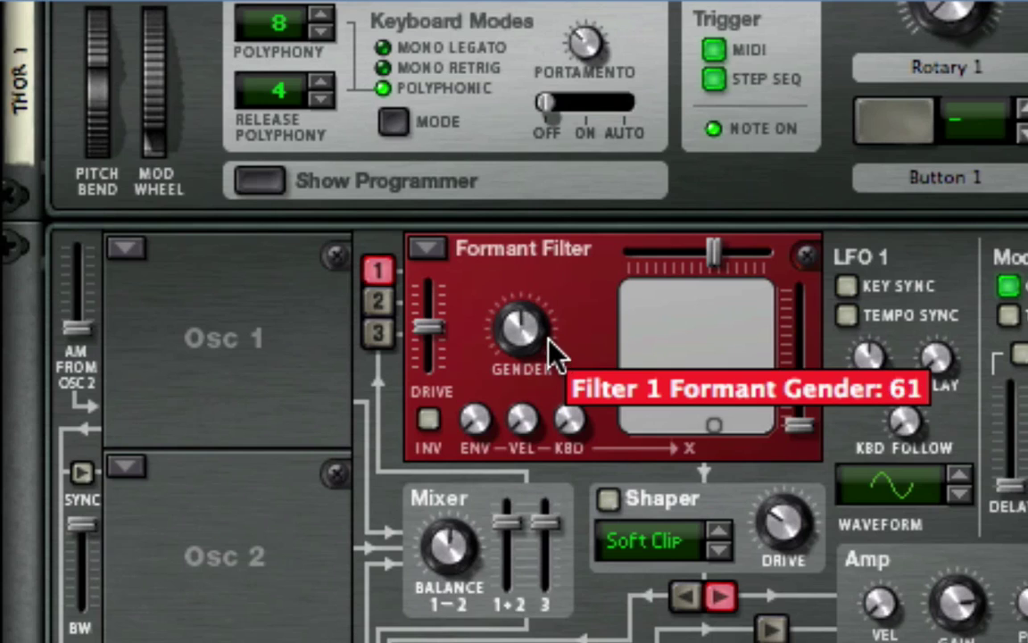
{"action": "left_click_drag", "start_coordinate": [719, 413], "coordinate": [619, 360]}
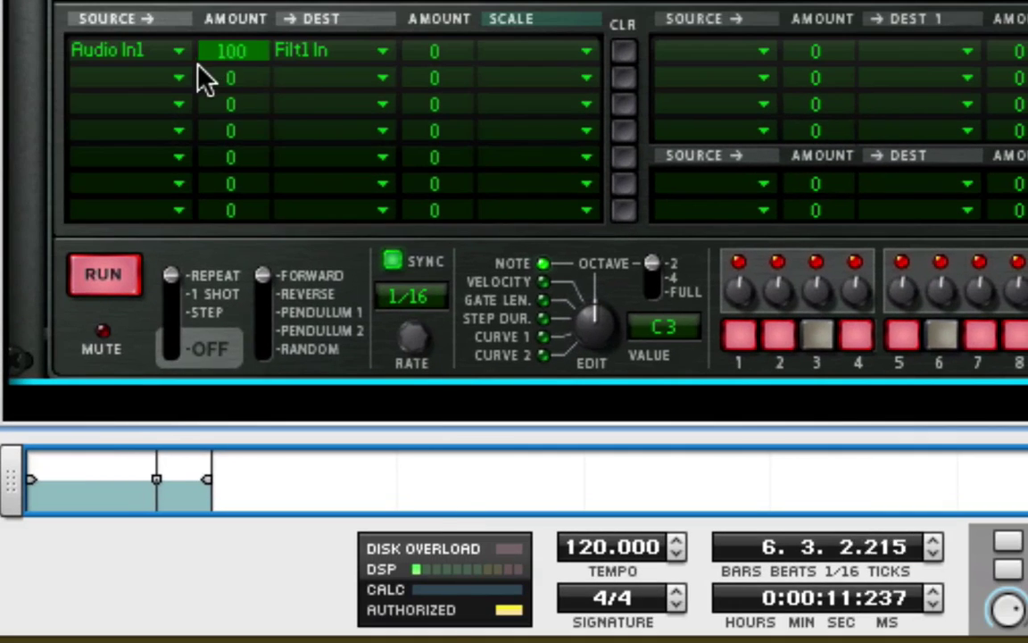
Route the step sequencer's Curve 1 to Filter 1 X in the modulation matrix with an amount of 100
{"action": "left_click", "coordinate": [187, 80]}
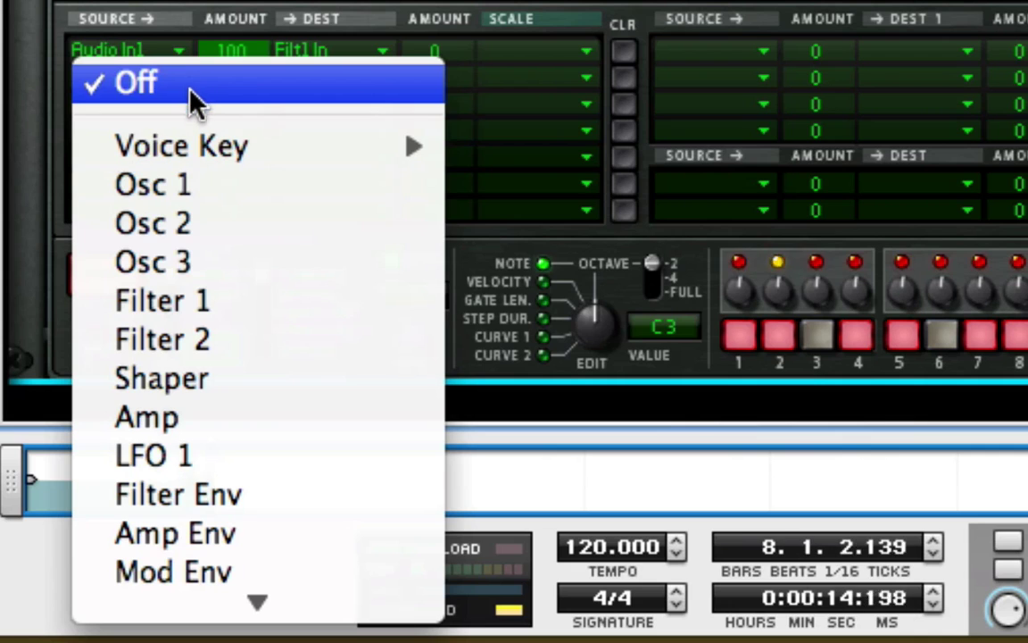
{"action": "scroll", "coordinate": [199, 268], "scroll_direction": "down", "scroll_amount": 5}
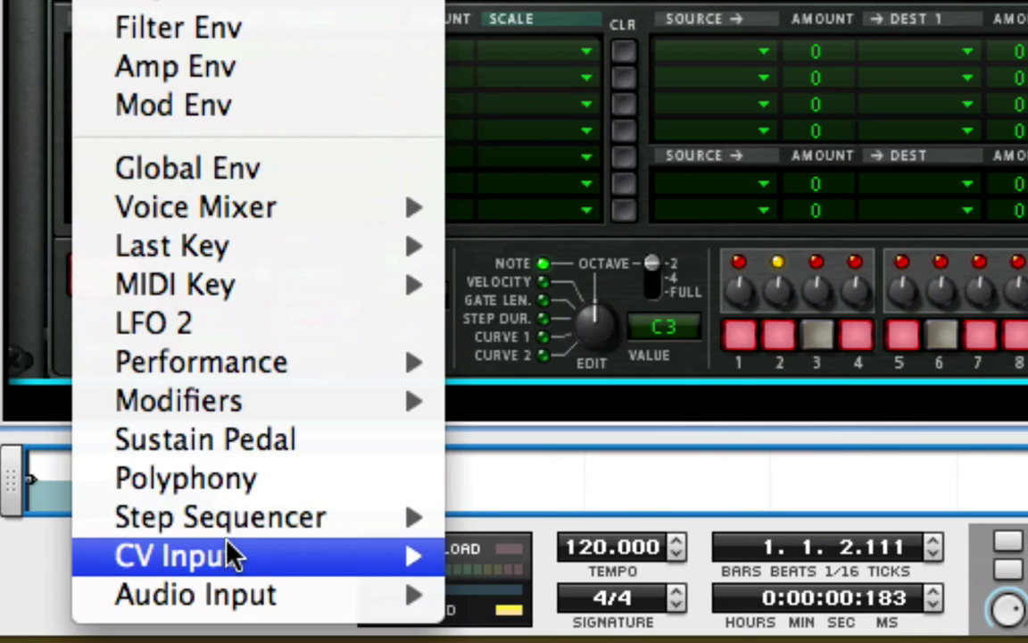
{"action": "mouse_move", "coordinate": [253, 524]}
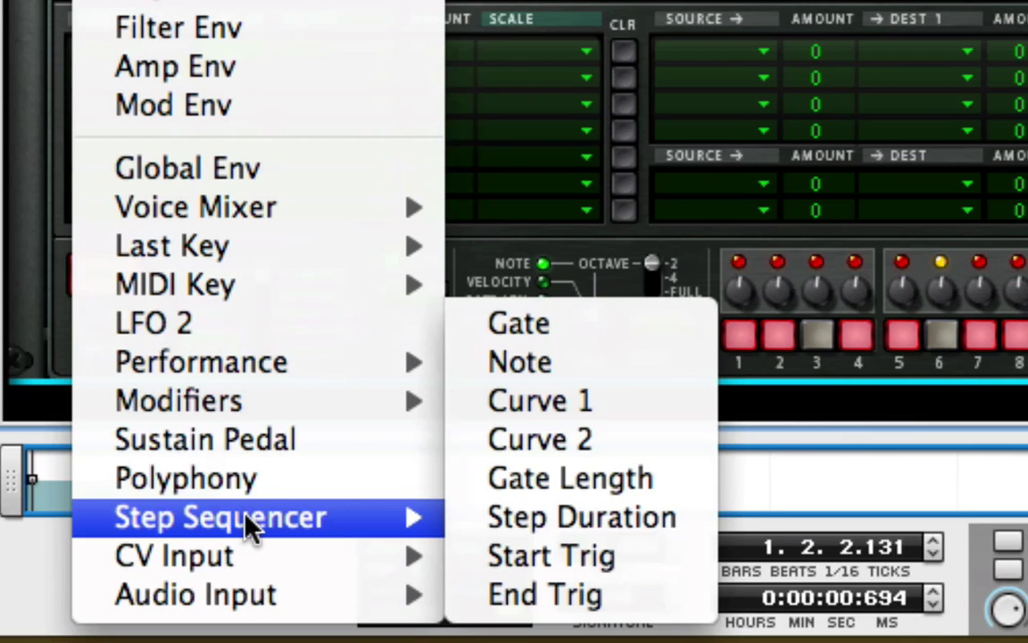
{"action": "left_click", "coordinate": [620, 406]}
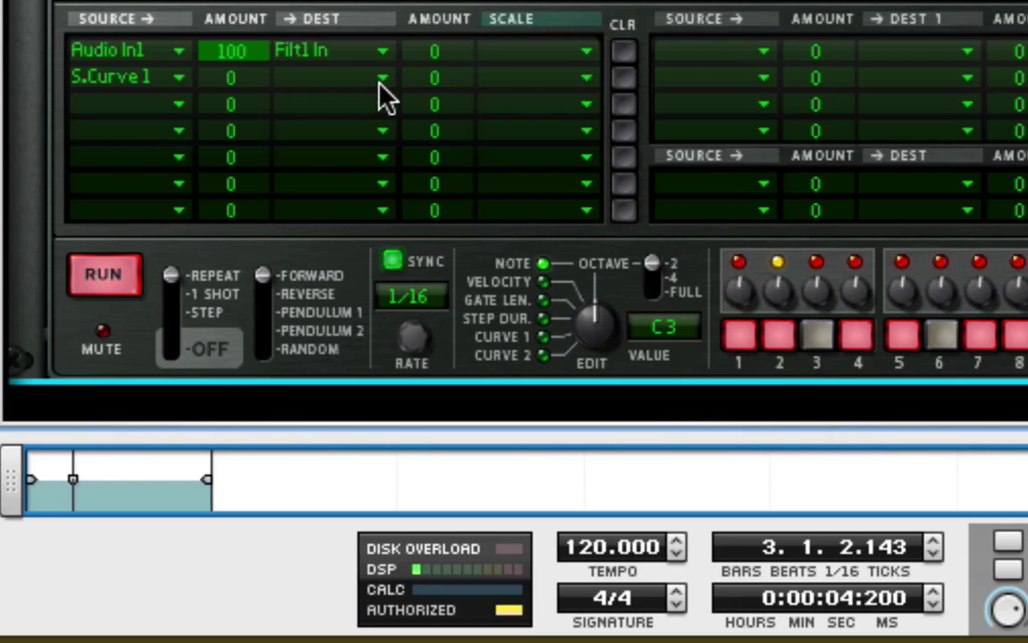
{"action": "left_click", "coordinate": [381, 82]}
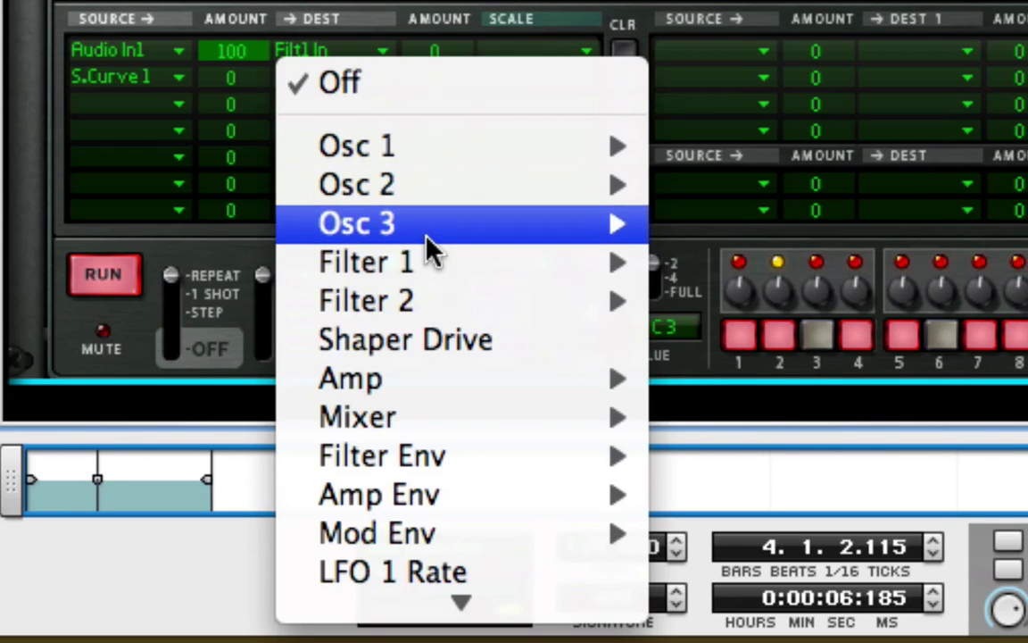
{"action": "mouse_move", "coordinate": [428, 258]}
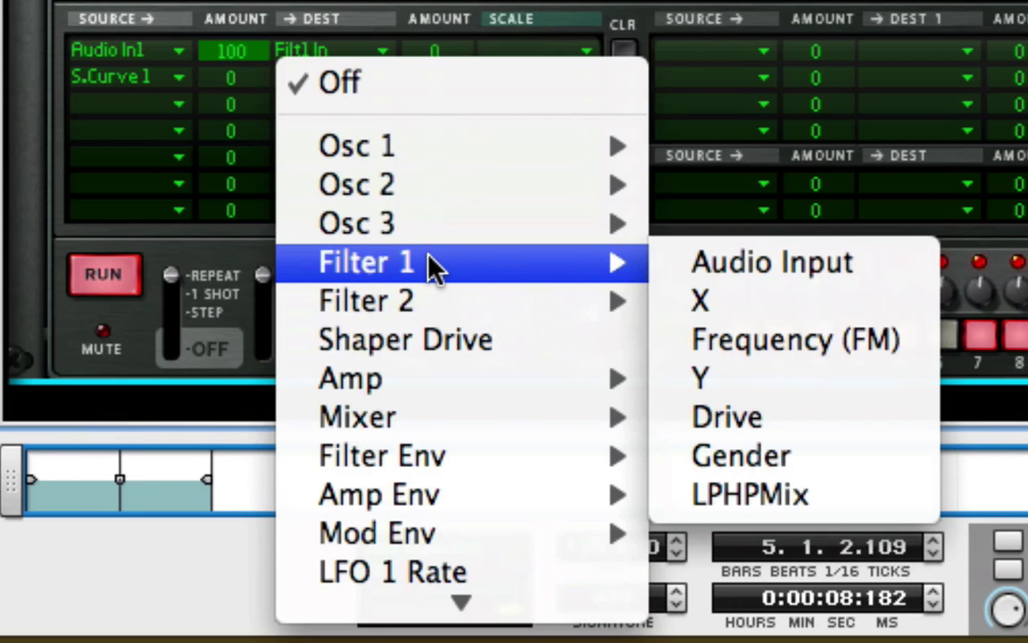
{"action": "left_click", "coordinate": [706, 316]}
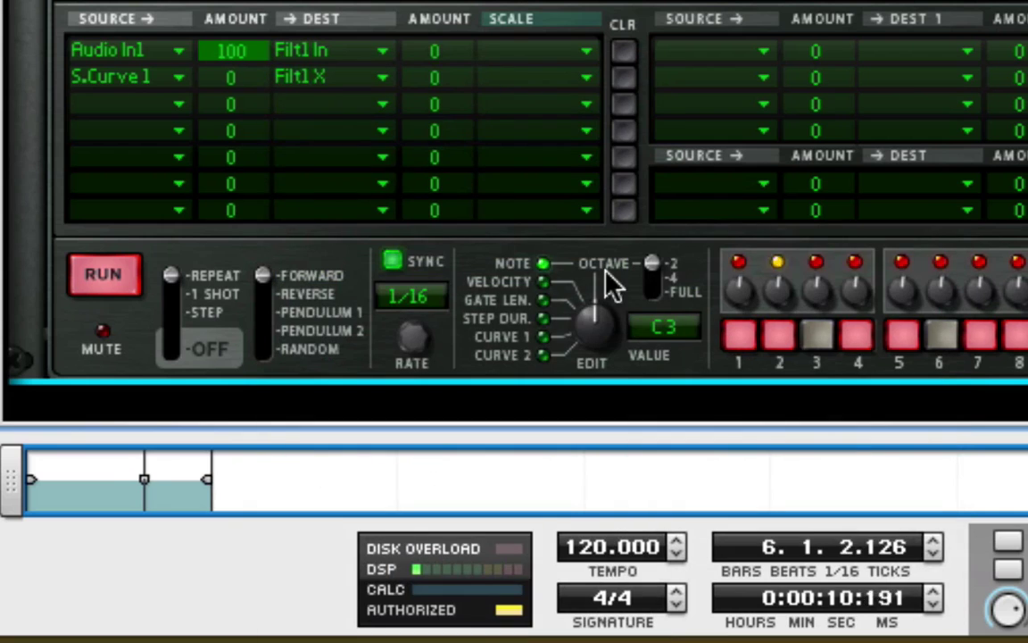
{"action": "left_click_drag", "start_coordinate": [237, 84], "coordinate": [241, 36]}
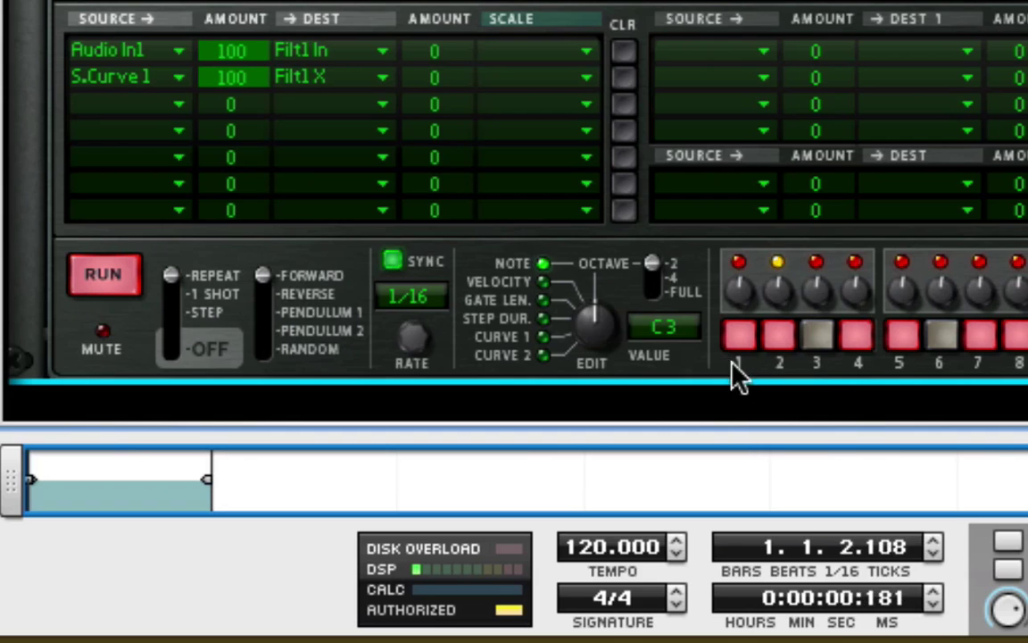
Vary the sequencer's Curve 1 values on active steps such as 1, 2, 4, 5, 7 and 8, and set its direction to Random
{"action": "left_click_drag", "start_coordinate": [585, 343], "coordinate": [589, 549]}
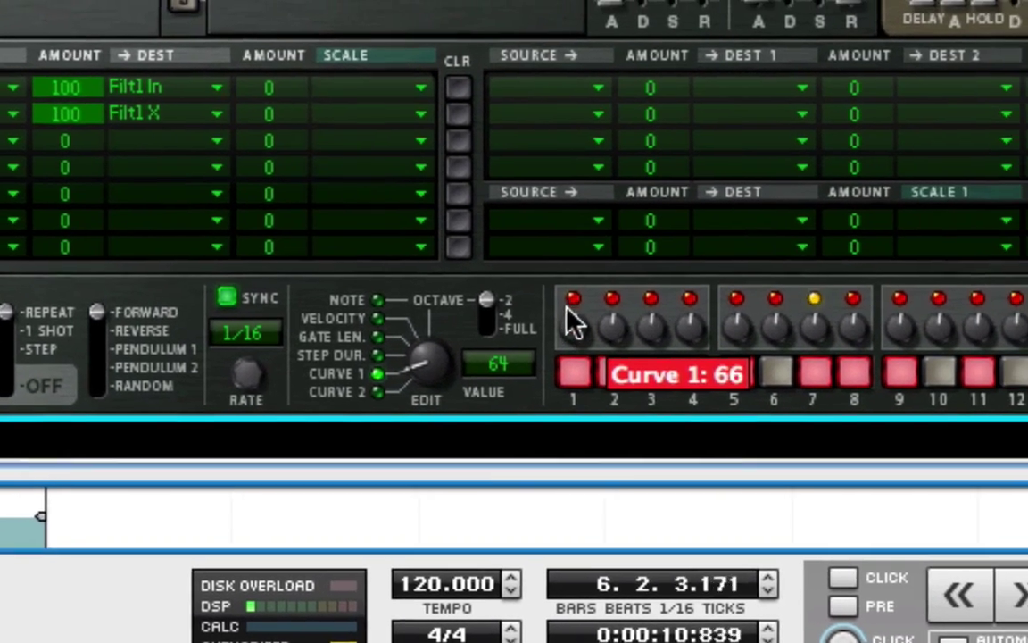
{"action": "left_click_drag", "start_coordinate": [574, 321], "coordinate": [319, 157]}
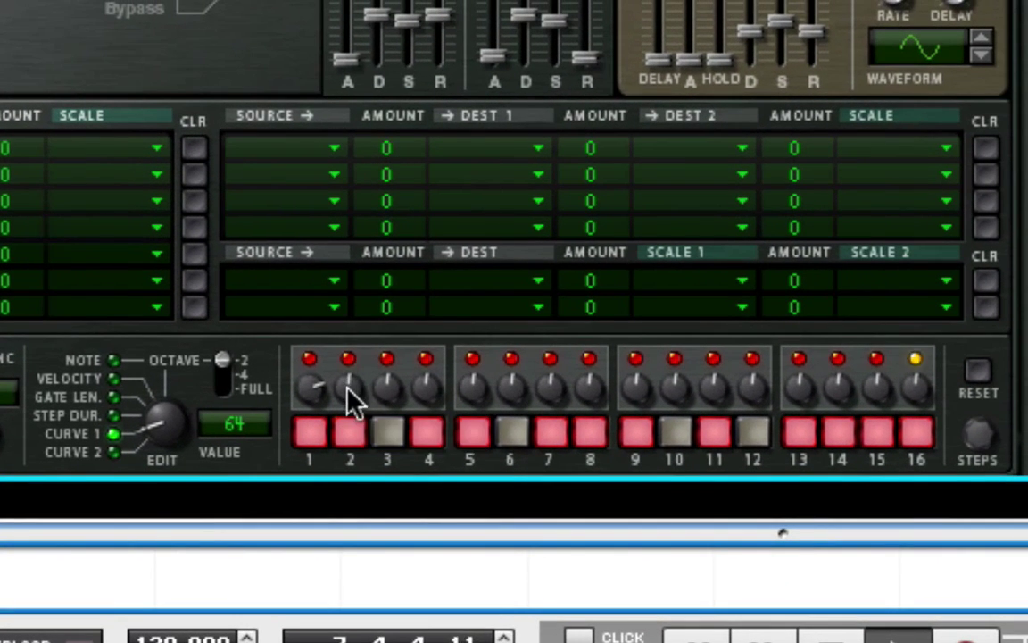
{"action": "left_click_drag", "start_coordinate": [351, 393], "coordinate": [397, 174]}
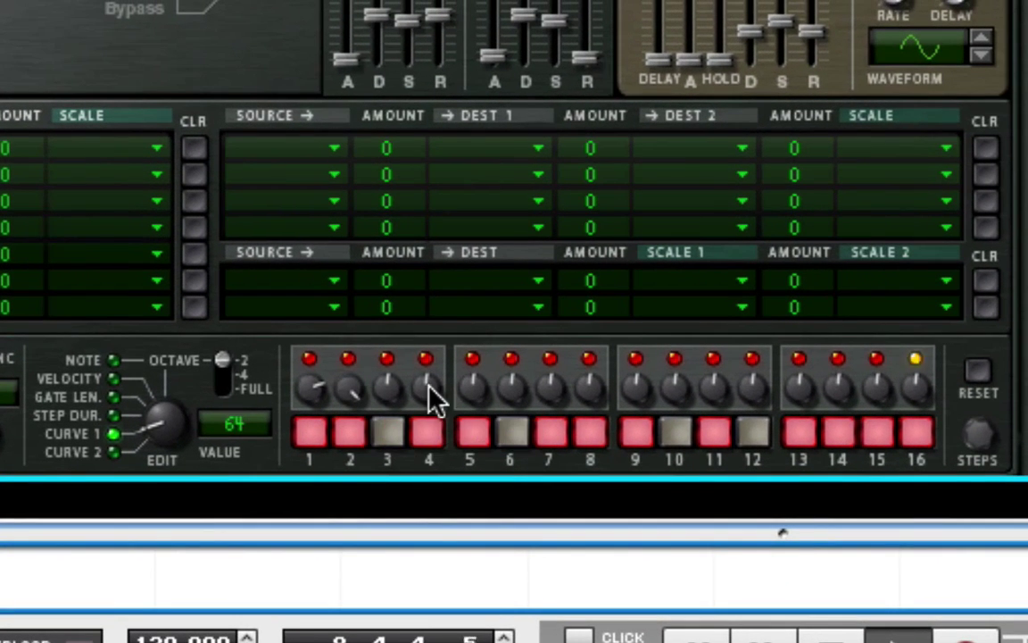
{"action": "left_click_drag", "start_coordinate": [431, 394], "coordinate": [477, 622]}
{"action": "left_click_drag", "start_coordinate": [486, 394], "coordinate": [489, 446]}
{"action": "left_click_drag", "start_coordinate": [558, 395], "coordinate": [563, 518]}
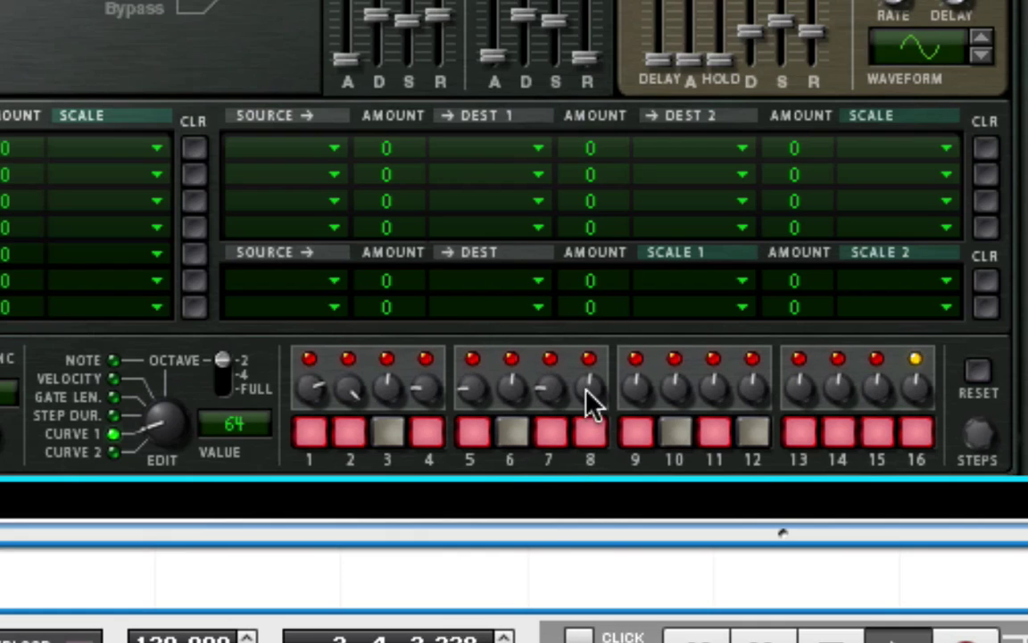
{"action": "left_click_drag", "start_coordinate": [589, 393], "coordinate": [608, 236]}
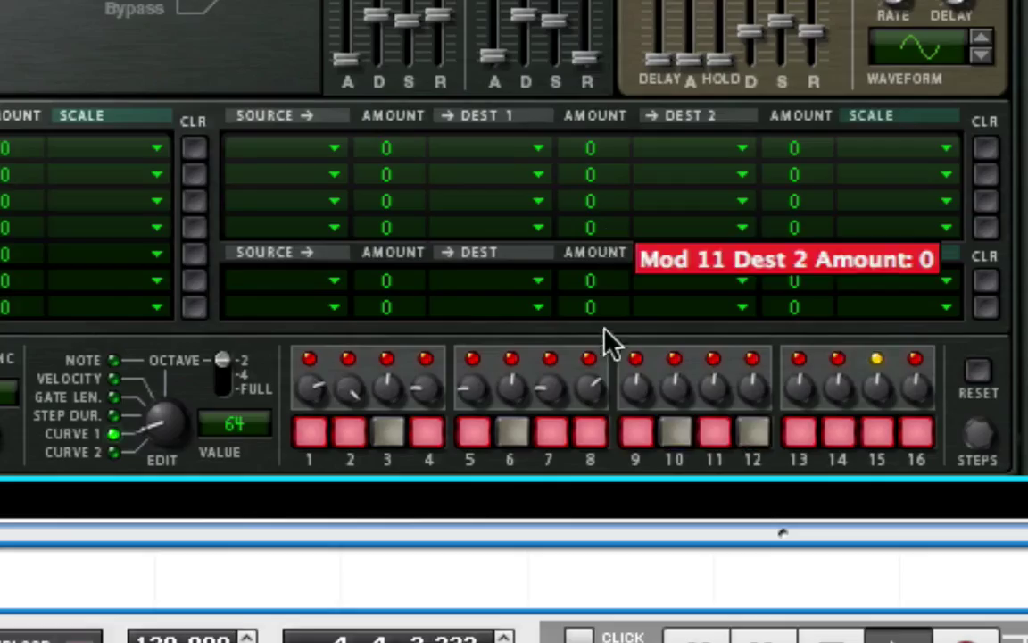
{"action": "left_click", "coordinate": [165, 399]}
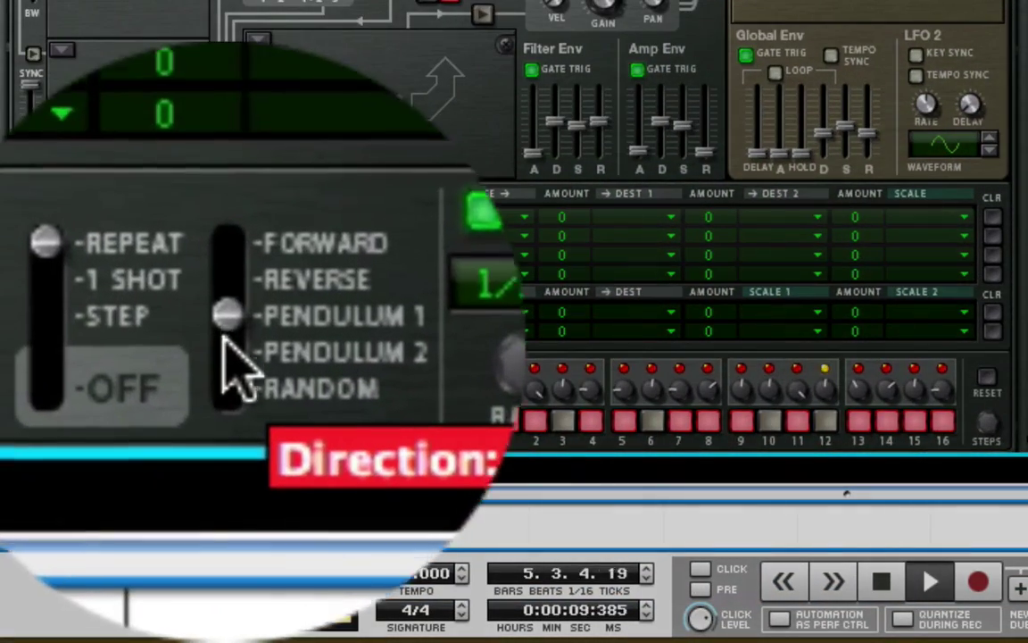
{"action": "left_click", "coordinate": [164, 430]}
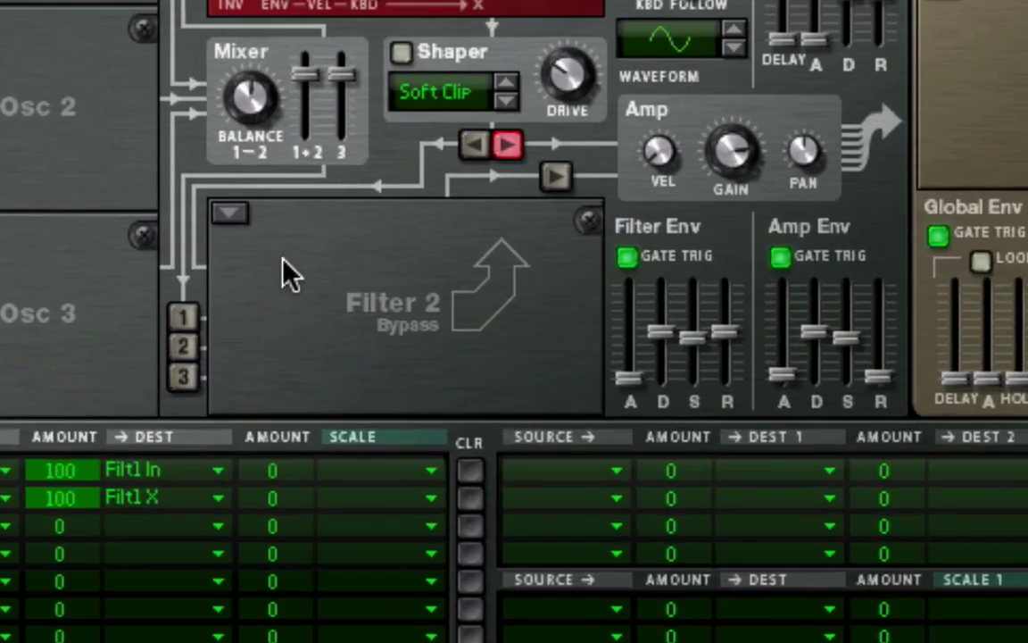
Turn on the Shaper in Hard Clip mode with its drive raised to about 96
{"action": "left_click", "coordinate": [401, 52]}
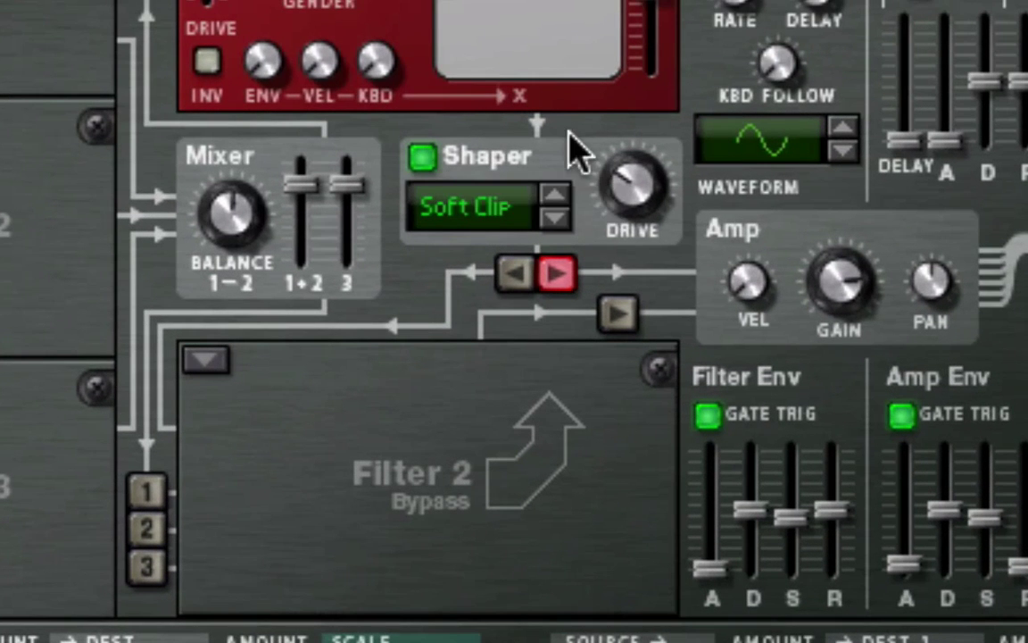
{"action": "left_click_drag", "start_coordinate": [638, 219], "coordinate": [651, 0]}
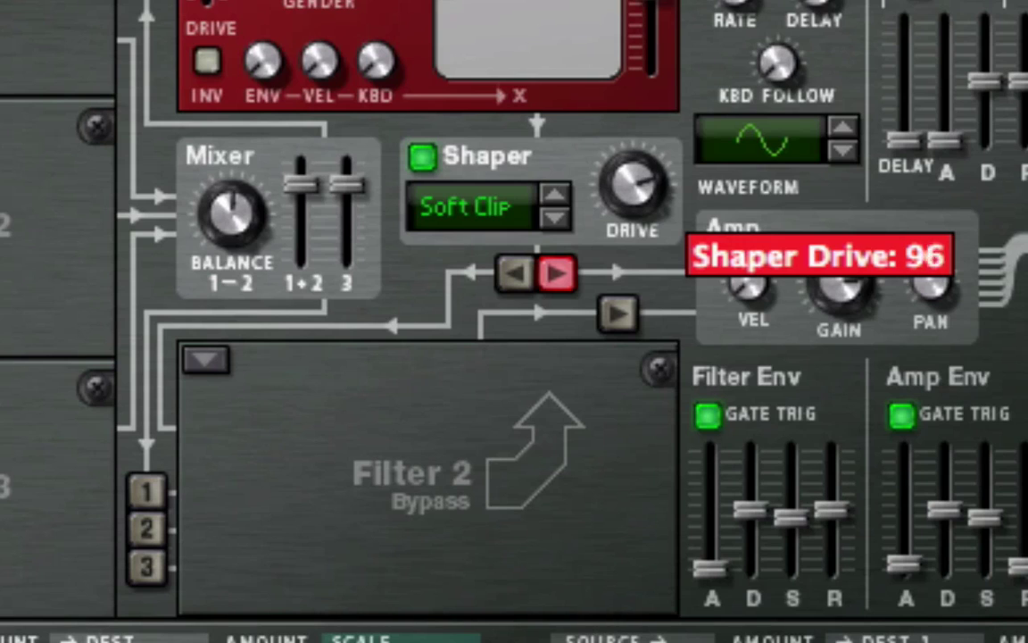
{"action": "left_click", "coordinate": [563, 221]}
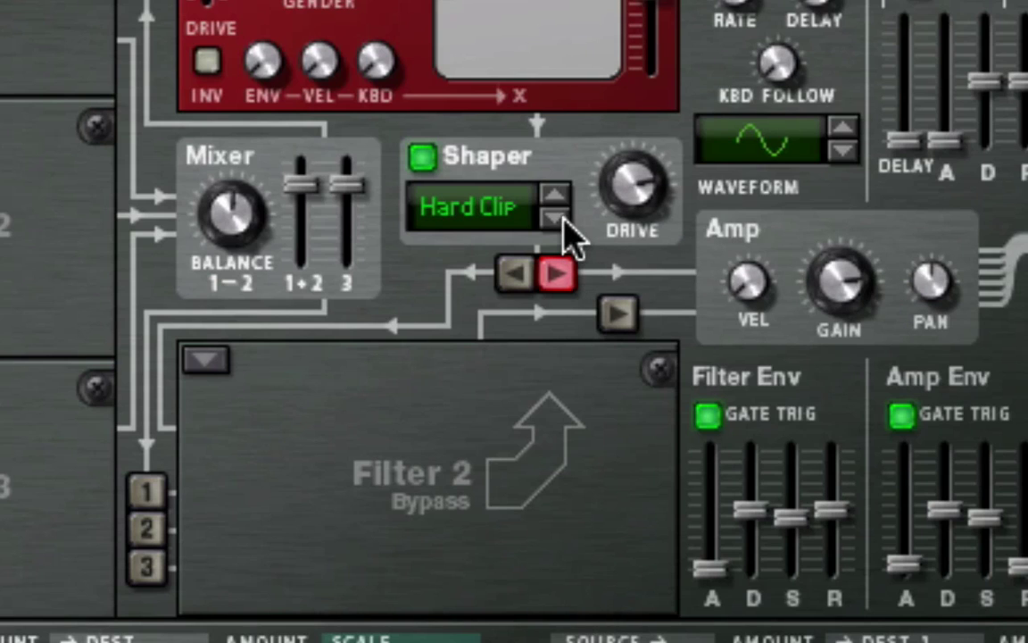
{"action": "left_click_drag", "start_coordinate": [641, 196], "coordinate": [644, 174]}
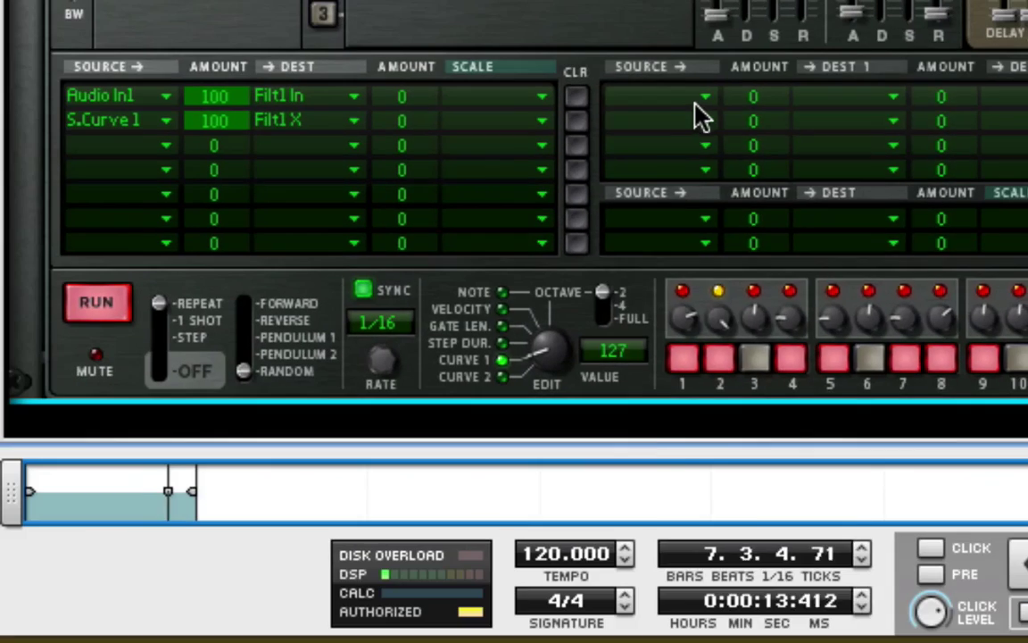
Route LFO 1 to Filter 1 Gender in the two-destination modulation section with an amount of 100
{"action": "left_click", "coordinate": [702, 101]}
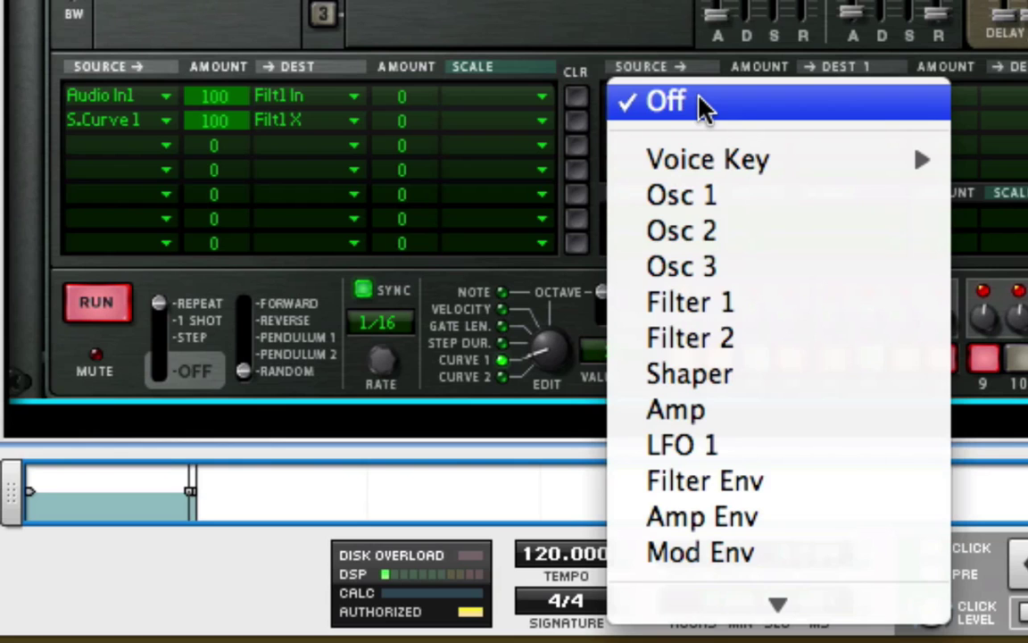
{"action": "left_click", "coordinate": [714, 446]}
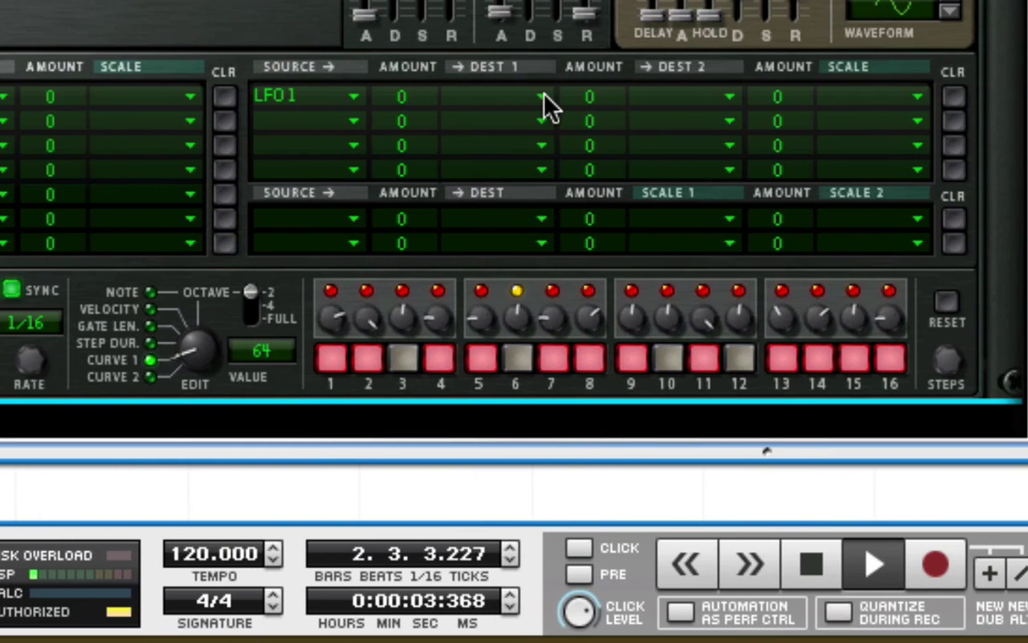
{"action": "left_click", "coordinate": [543, 95]}
{"action": "mouse_move", "coordinate": [587, 277]}
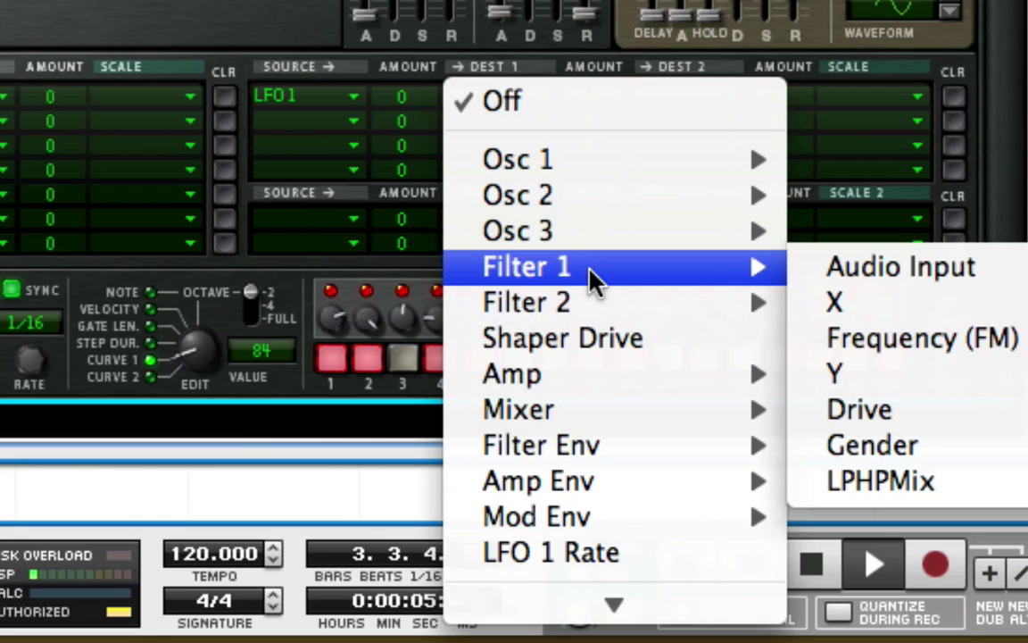
{"action": "left_click", "coordinate": [877, 449]}
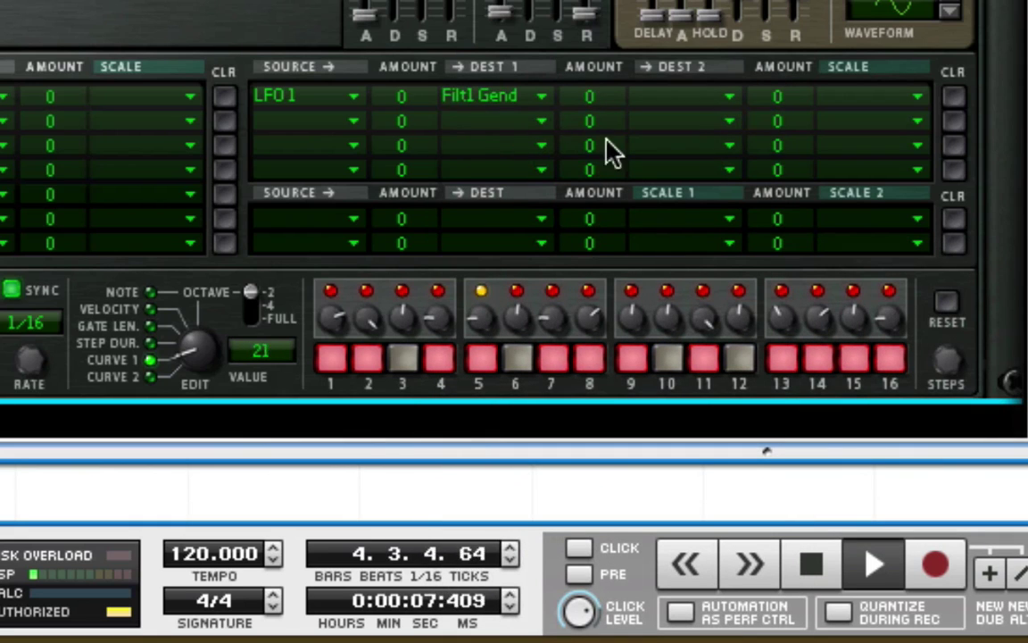
{"action": "left_click_drag", "start_coordinate": [415, 93], "coordinate": [415, 36]}
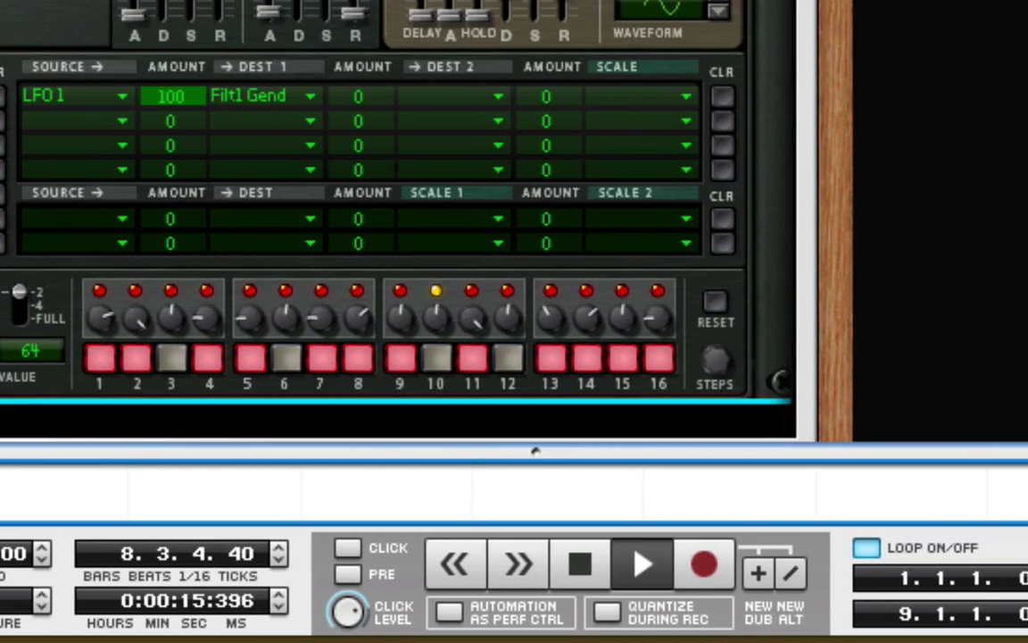
Add Filter 1 X as LFO 1's second modulation destination with an amount of 100
{"action": "left_click", "coordinate": [504, 99]}
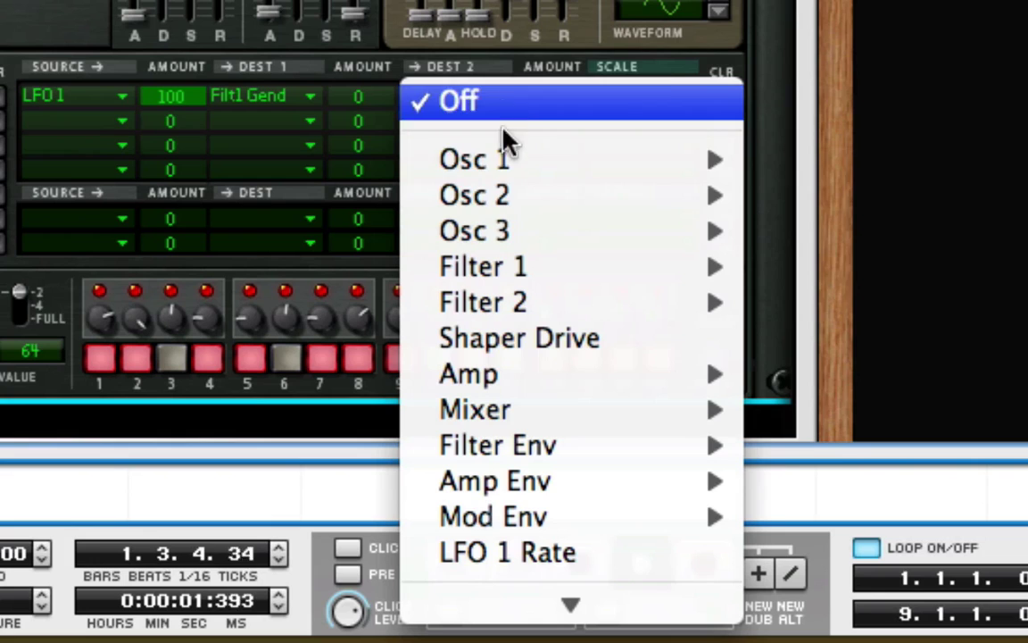
{"action": "mouse_move", "coordinate": [544, 268]}
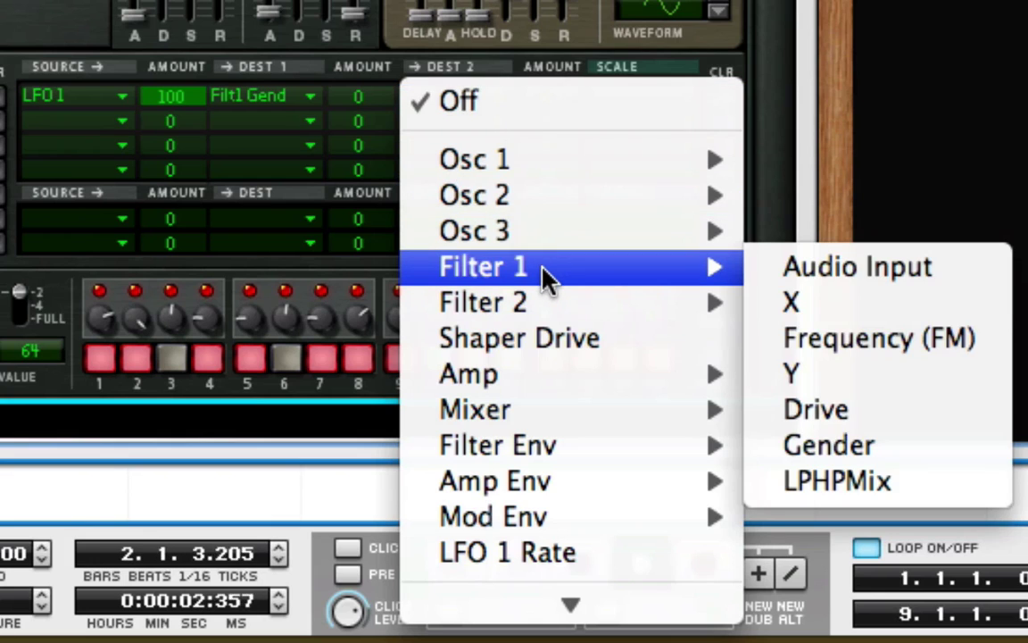
{"action": "left_click", "coordinate": [806, 306]}
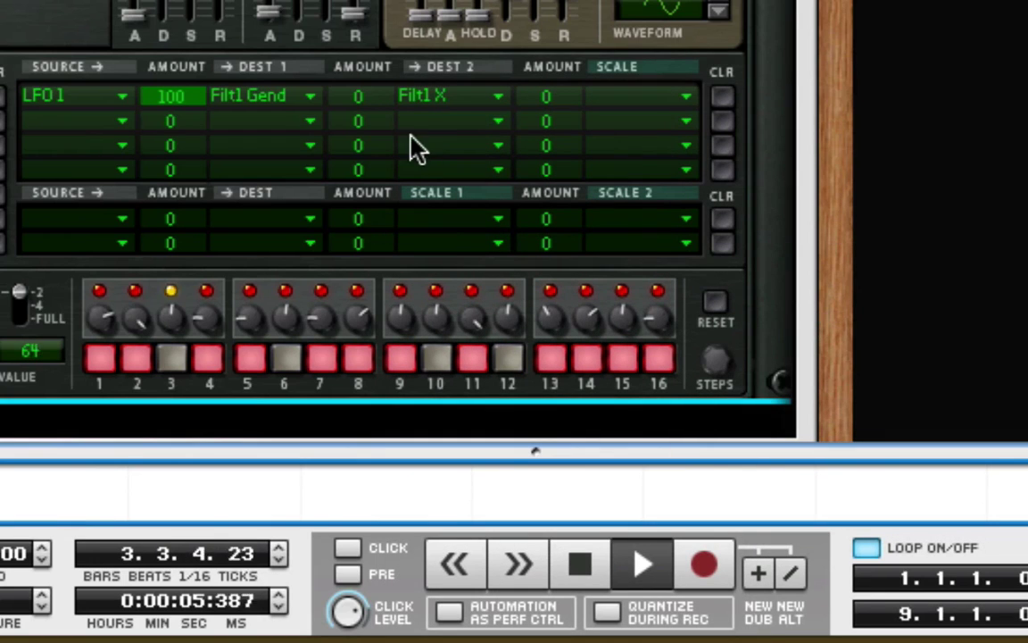
{"action": "left_click_drag", "start_coordinate": [374, 98], "coordinate": [378, 0]}
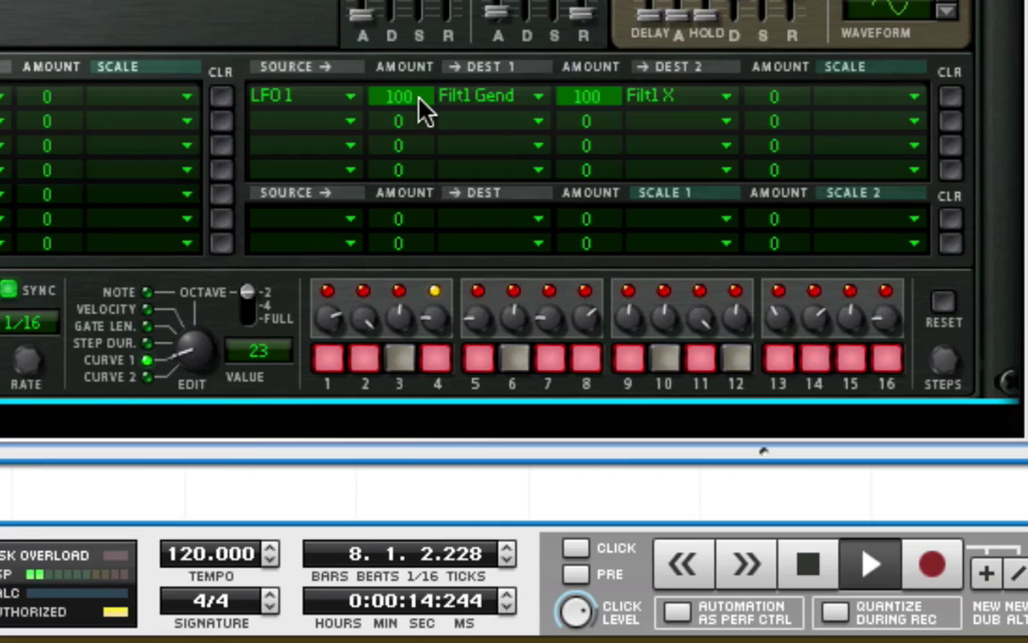
Show the insert effects programmer of Audio Track 1 and select Thor 1 for modulation routing
{"action": "mouse_move", "coordinate": [420, 98]}
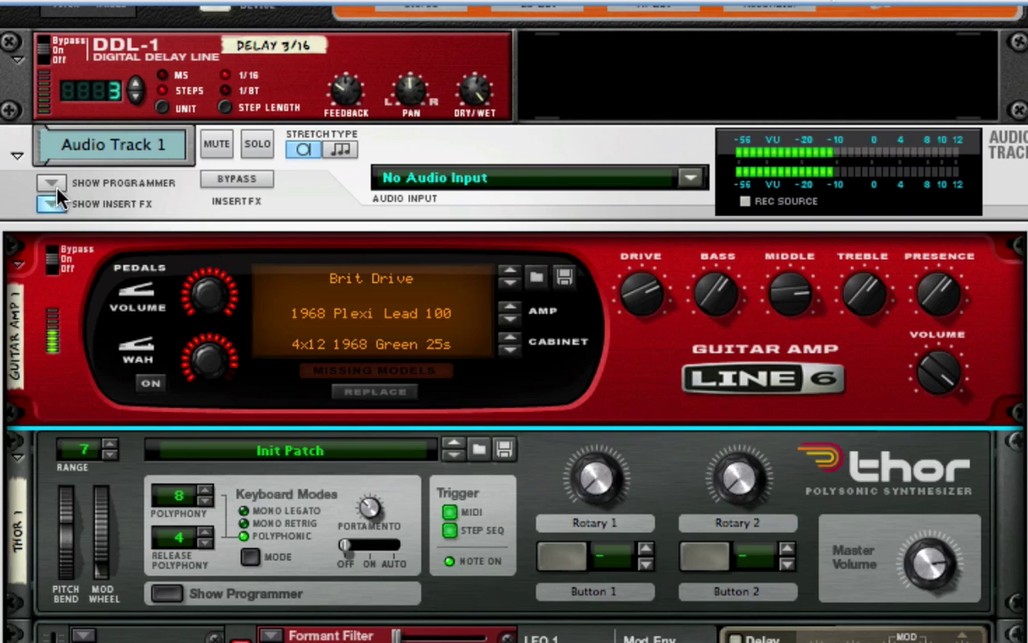
{"action": "left_click", "coordinate": [53, 183]}
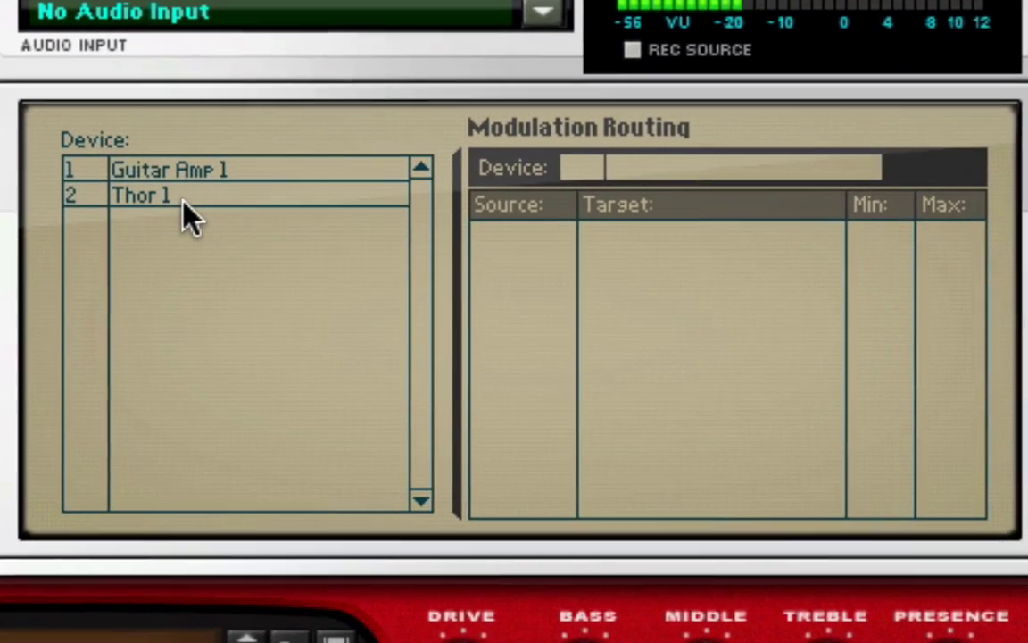
{"action": "left_click", "coordinate": [183, 204]}
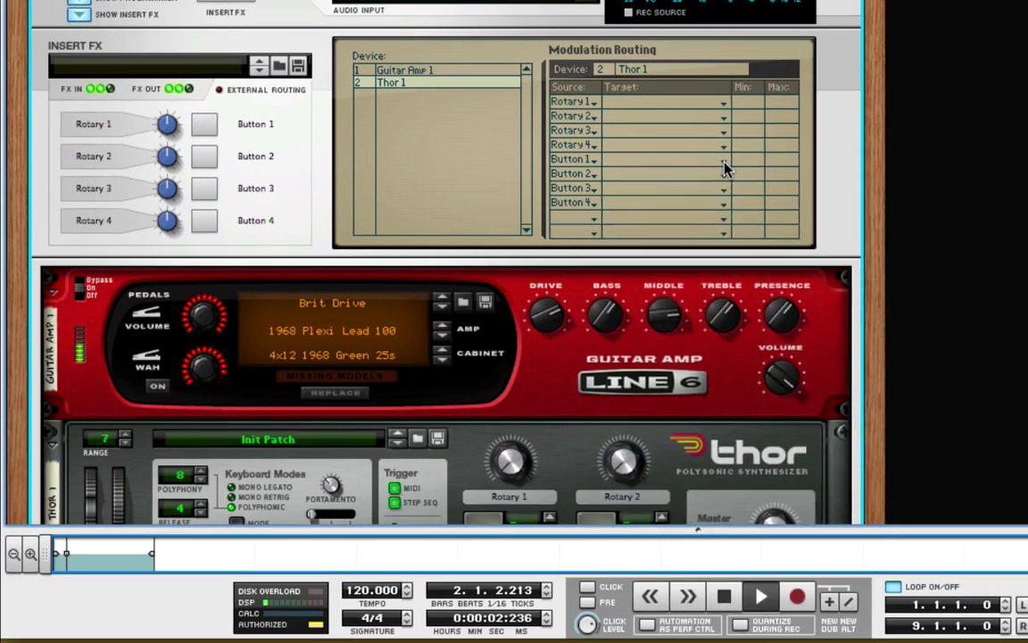
Assign Button 1 to Thor's Mod 8 Dest Amount in the insert effects modulation routing
{"action": "left_click", "coordinate": [828, 354]}
{"action": "scroll", "coordinate": [762, 500], "scroll_direction": "down", "scroll_amount": 20}
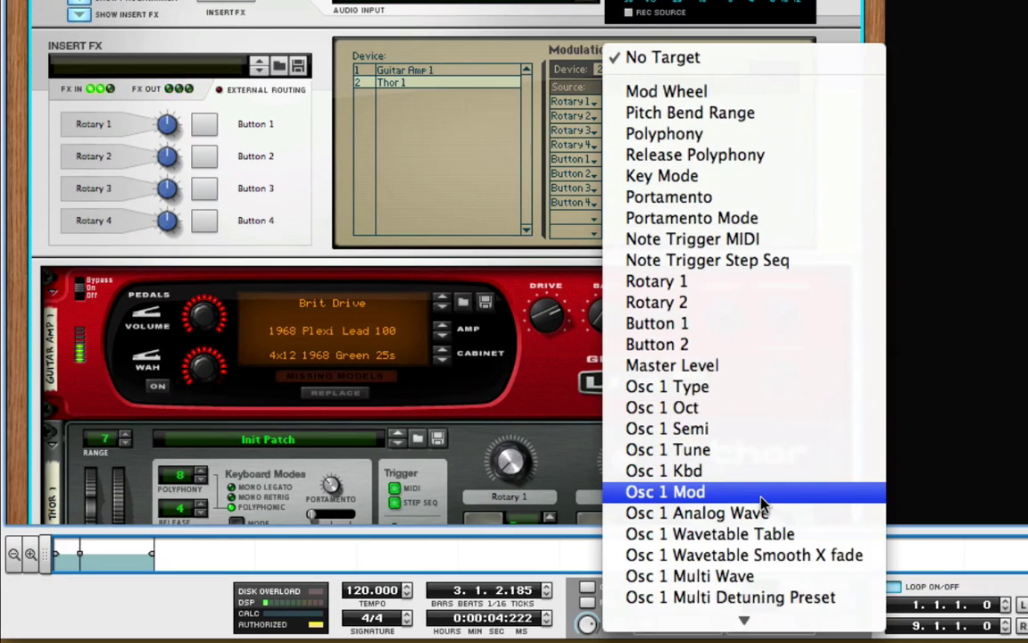
{"action": "scroll", "coordinate": [765, 504], "scroll_direction": "down", "scroll_amount": 20}
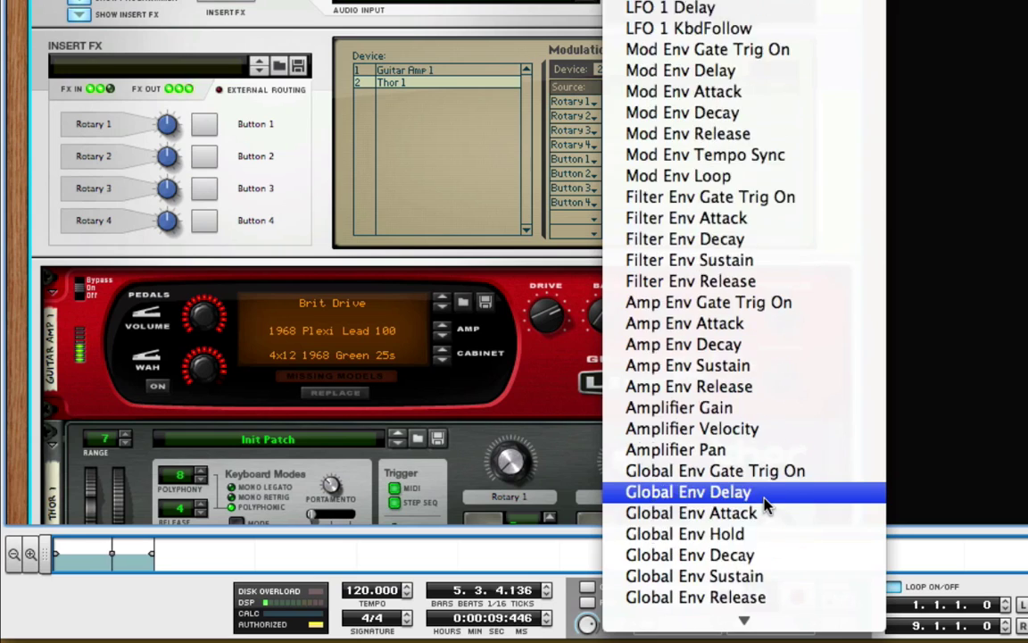
{"action": "scroll", "coordinate": [765, 504], "scroll_direction": "down", "scroll_amount": 2}
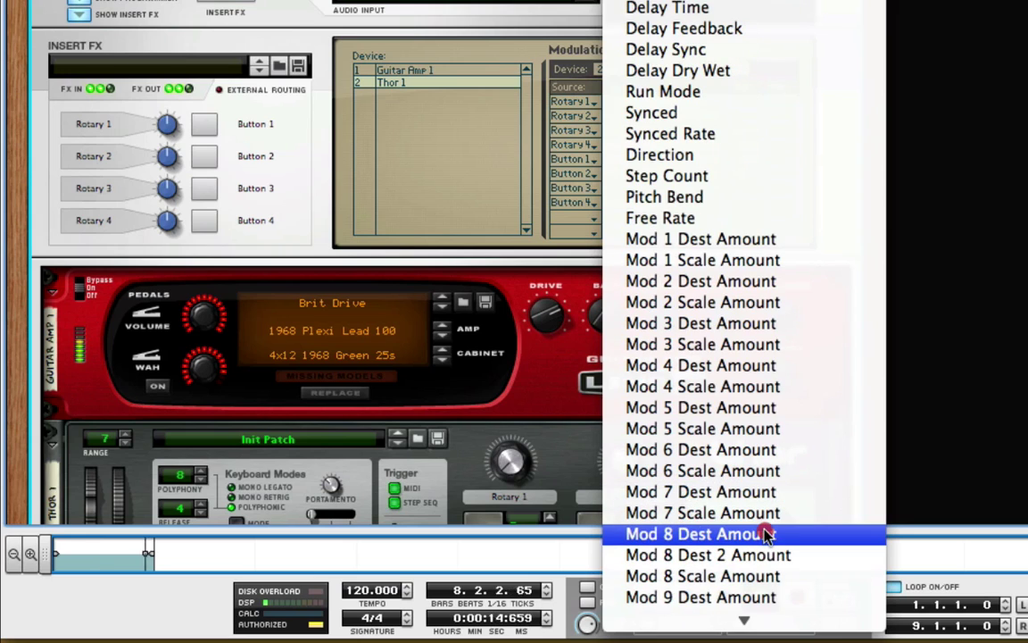
{"action": "left_click", "coordinate": [766, 534]}
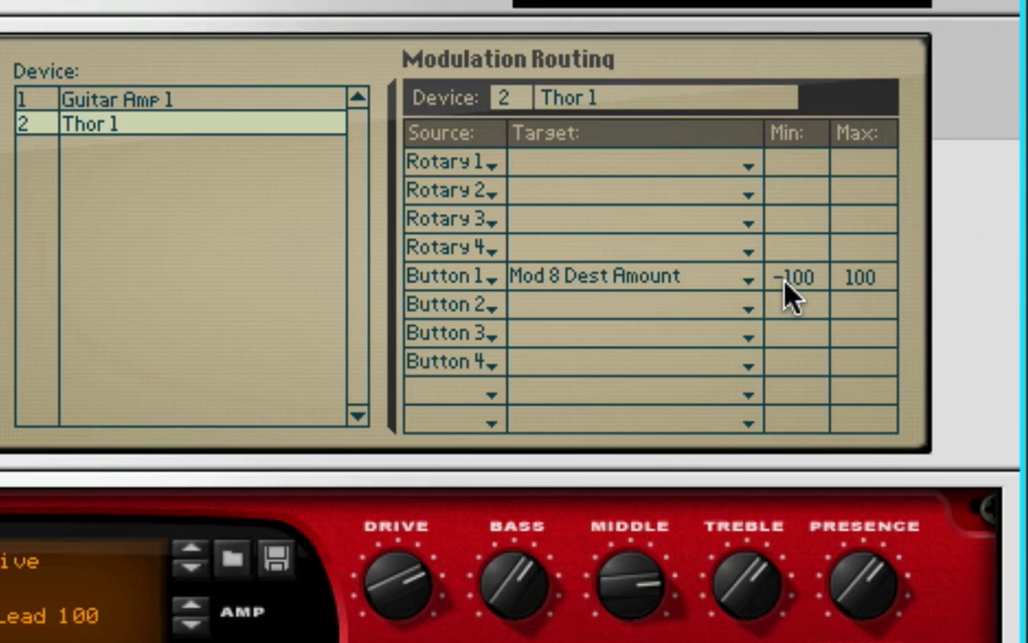
Set the minimum of Button 1's routing to 0 and add another Button 1 routing to Mod 8 Dest 2 Amount, ranging from 0 to 100
{"action": "left_click_drag", "start_coordinate": [785, 281], "coordinate": [788, 121]}
{"action": "left_click_drag", "start_coordinate": [794, 76], "coordinate": [796, 78]}
{"action": "left_click", "coordinate": [484, 304]}
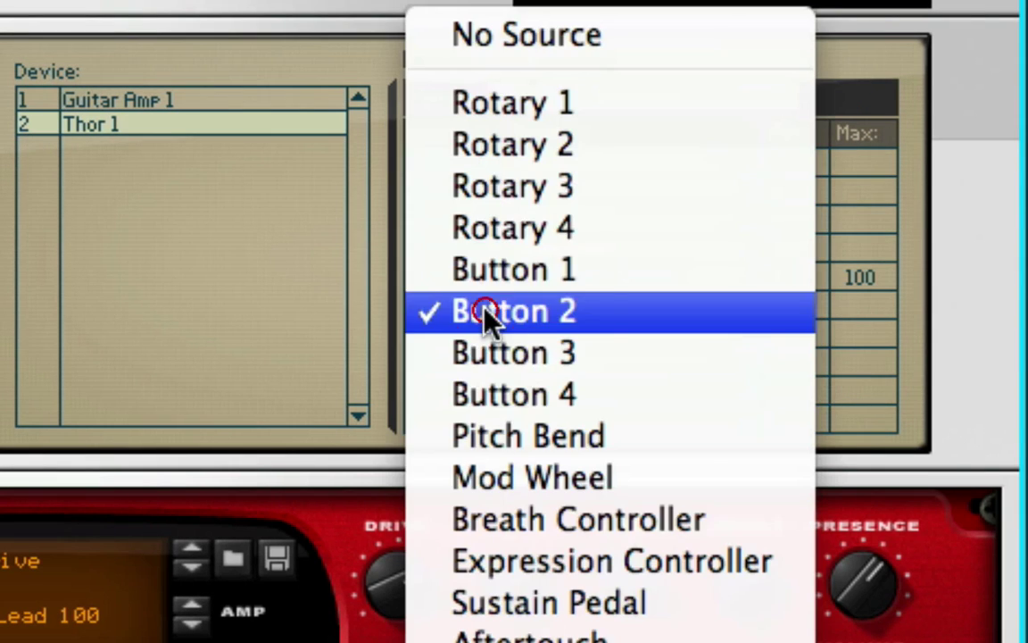
{"action": "left_click", "coordinate": [521, 277]}
{"action": "left_click", "coordinate": [649, 306]}
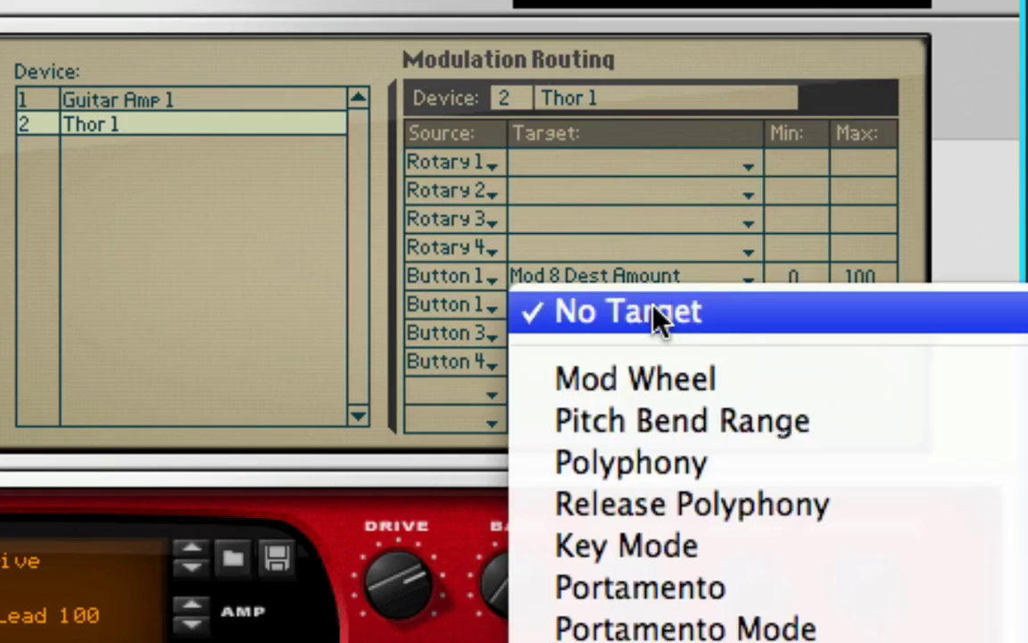
{"action": "scroll", "coordinate": [825, 625], "scroll_direction": "down", "scroll_amount": 20}
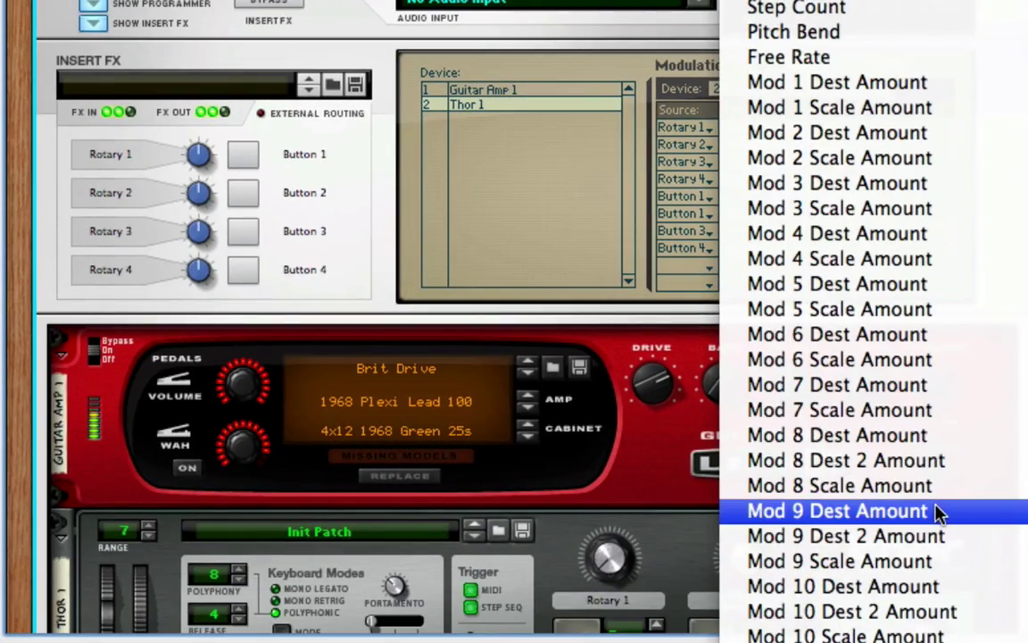
{"action": "left_click", "coordinate": [940, 459]}
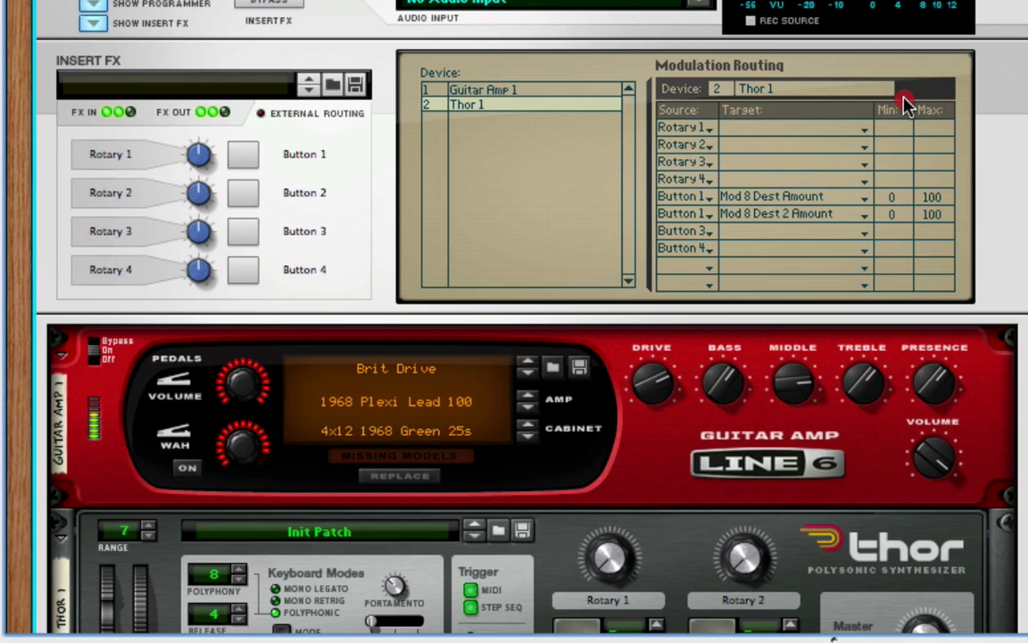
Rename Button 1 of the insert effects as LFO and switch it on
{"action": "double_click", "coordinate": [305, 155]}
{"action": "type", "text": "LFO"}
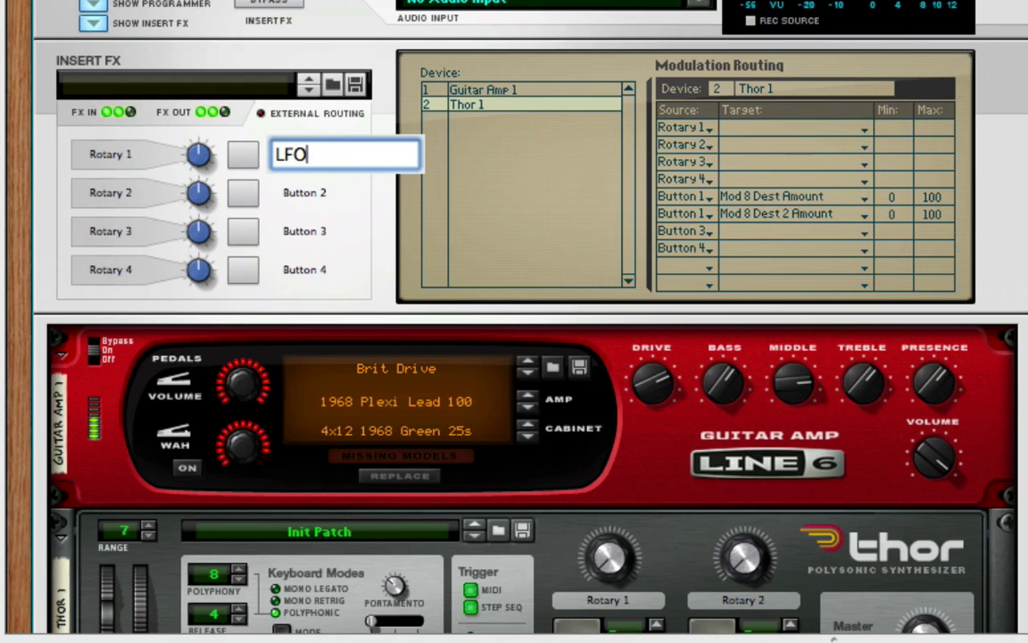
{"action": "key", "text": "Return"}
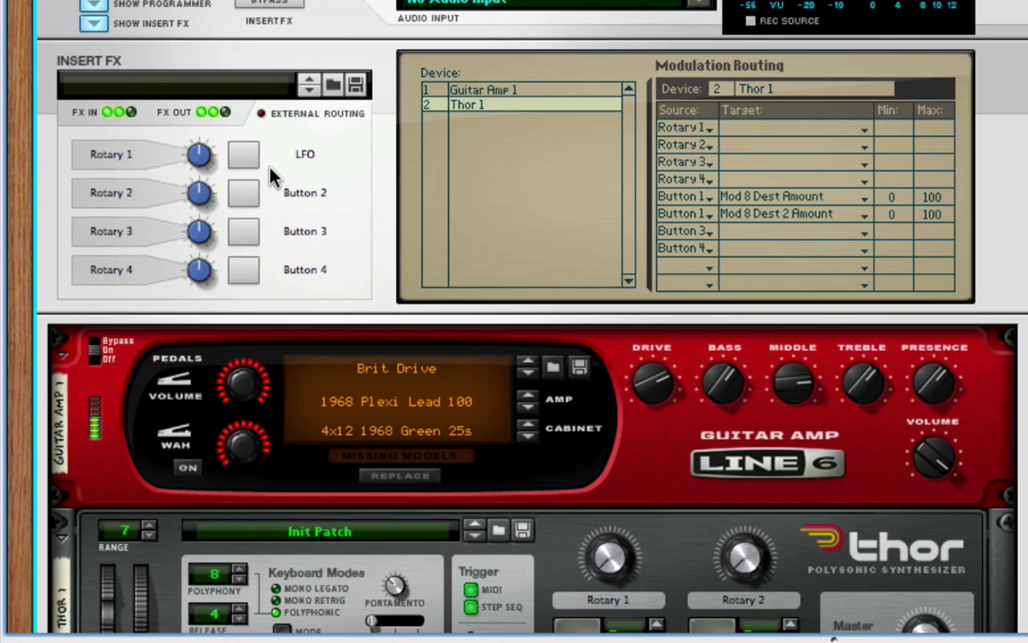
{"action": "left_click", "coordinate": [244, 157]}
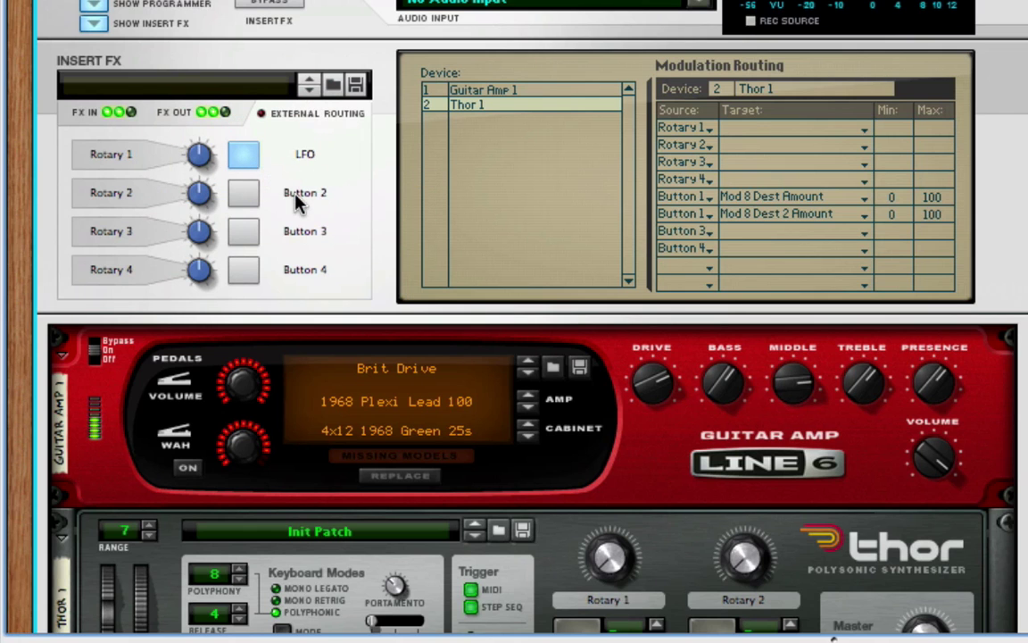
Duplicate the Thor synthesizer in the audio track's insert effects
{"action": "scroll", "coordinate": [296, 202], "scroll_direction": "down", "scroll_amount": 3}
{"action": "scroll", "coordinate": [304, 207], "scroll_direction": "down", "scroll_amount": 10}
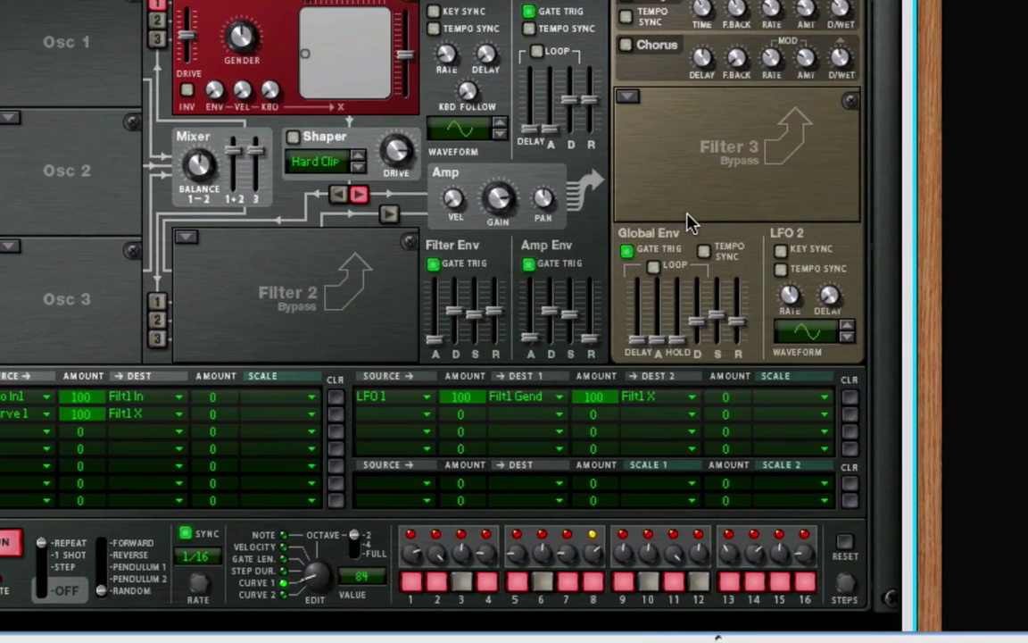
{"action": "right_click", "coordinate": [651, 185]}
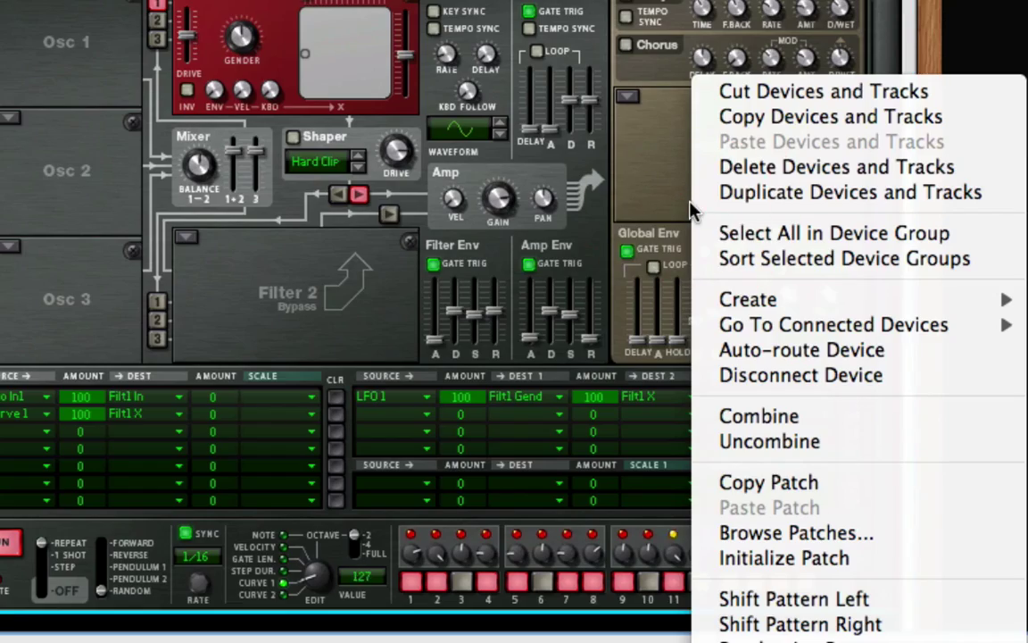
{"action": "left_click", "coordinate": [791, 202]}
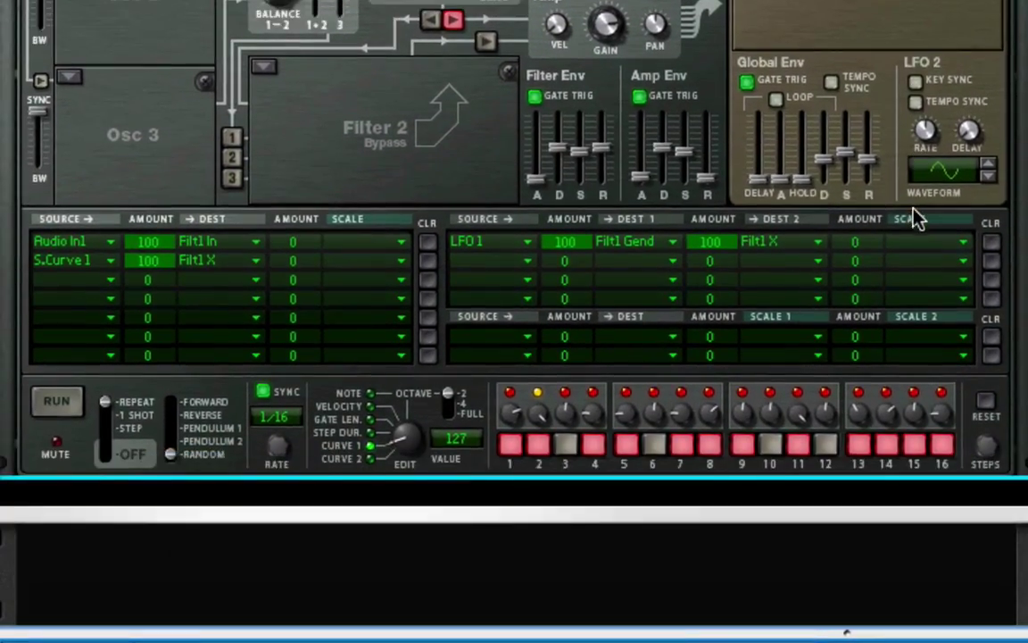
Start the step sequencer of the duplicated Thor
{"action": "scroll", "coordinate": [920, 230], "scroll_direction": "up", "scroll_amount": 5}
{"action": "scroll", "coordinate": [919, 229], "scroll_direction": "down", "scroll_amount": 10}
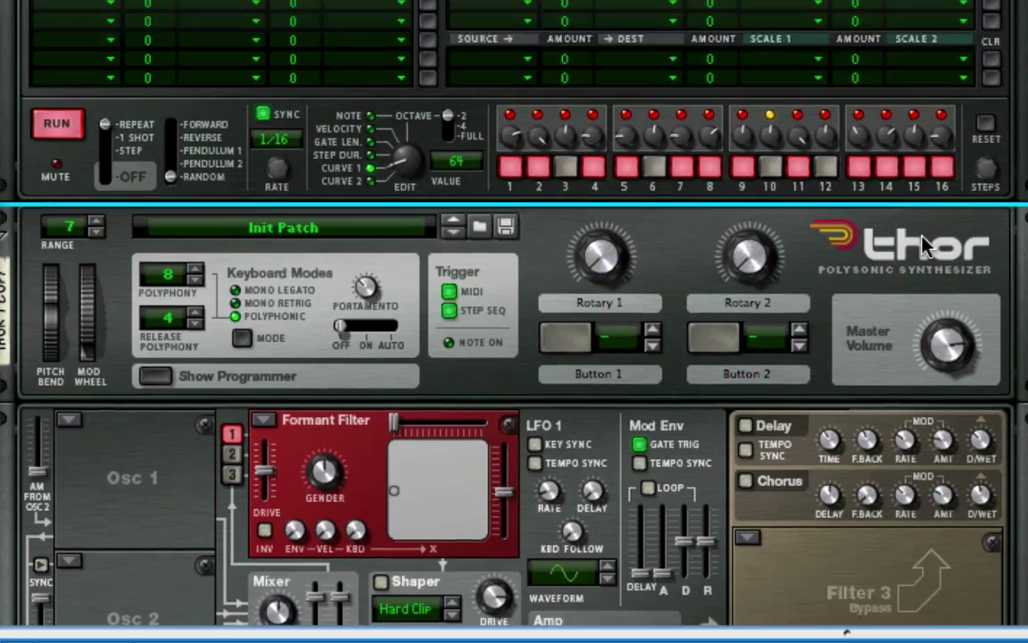
{"action": "scroll", "coordinate": [925, 243], "scroll_direction": "down", "scroll_amount": 3}
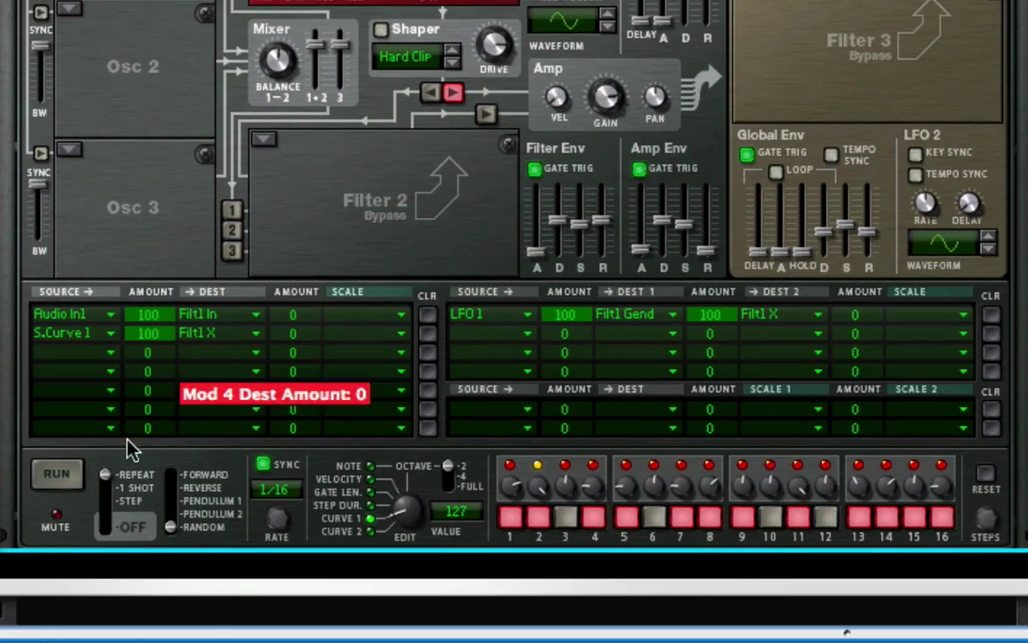
{"action": "left_click", "coordinate": [56, 480]}
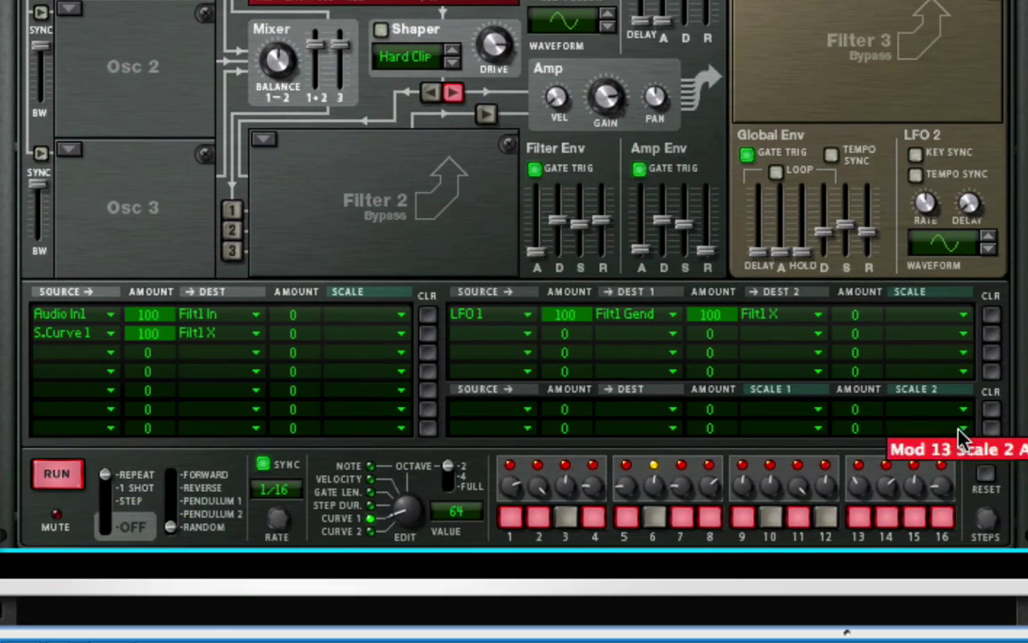
Cable the guitar amp's right output to the Thor copy's Audio In 1, and the copy's output 1 to the track's right insert return
{"action": "key", "text": "Tab"}
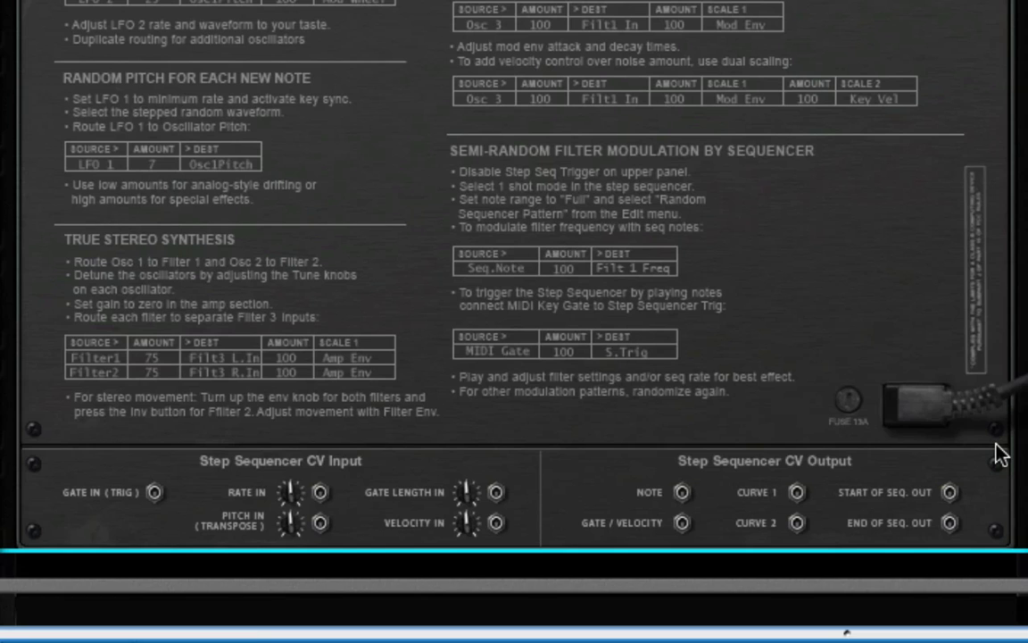
{"action": "scroll", "coordinate": [1000, 454], "scroll_direction": "down", "scroll_amount": 6}
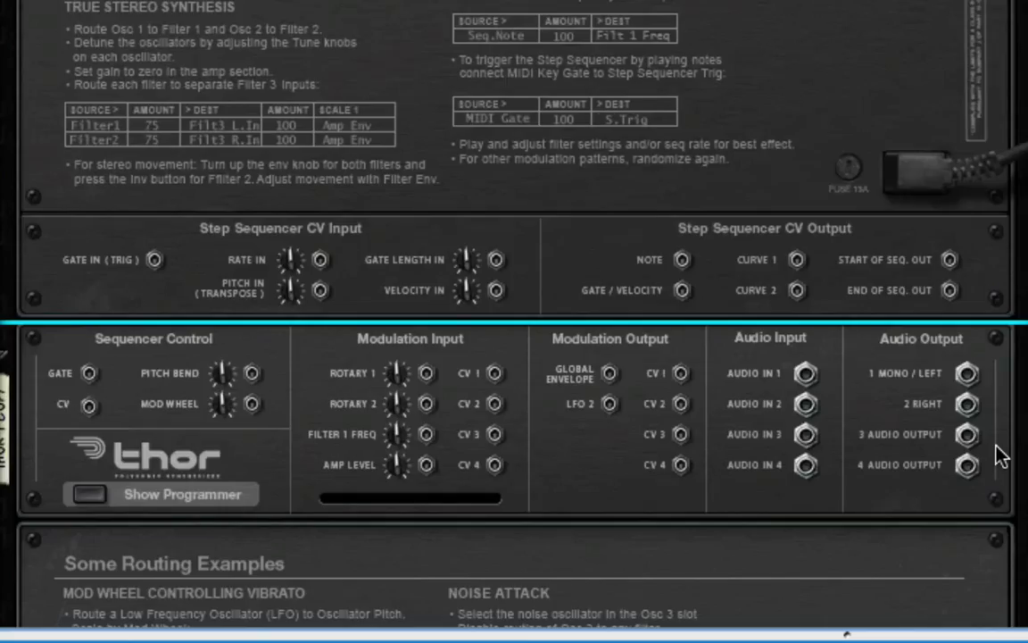
{"action": "scroll", "coordinate": [1000, 453], "scroll_direction": "up", "scroll_amount": 4}
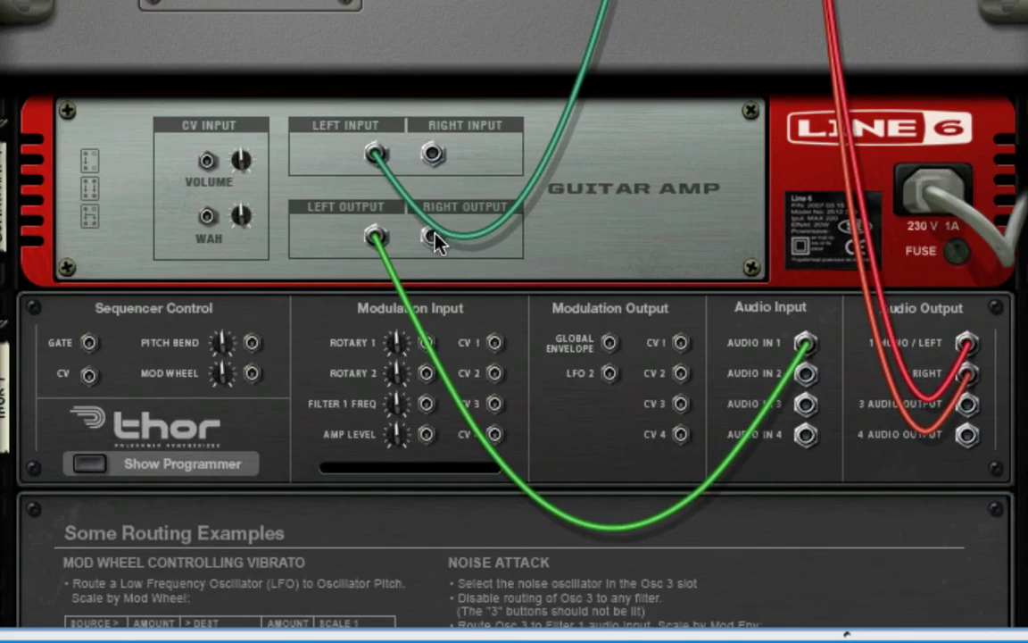
{"action": "left_click_drag", "start_coordinate": [436, 241], "coordinate": [801, 272]}
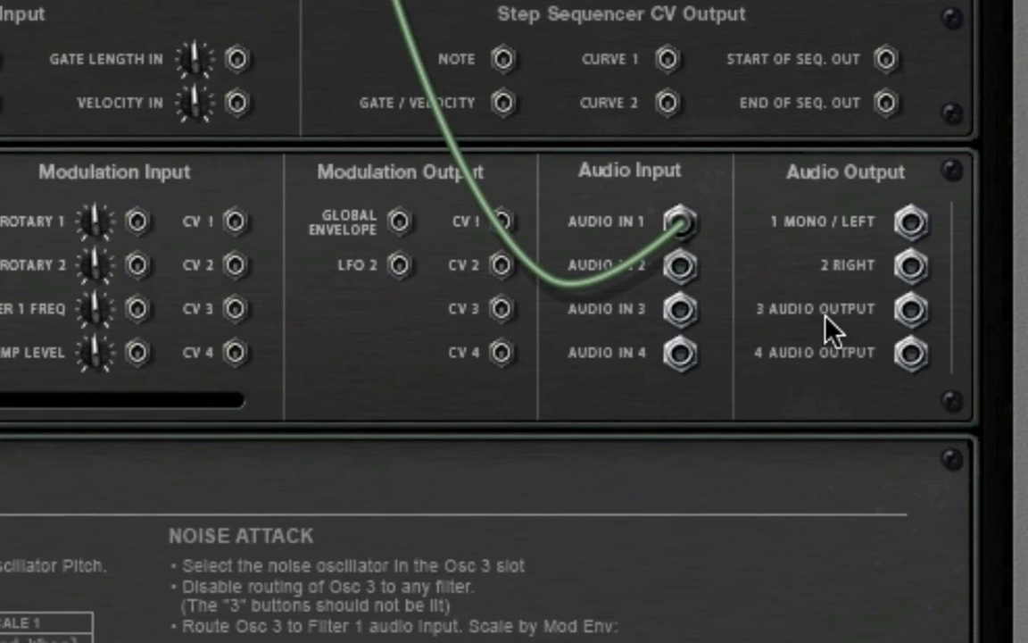
{"action": "left_click_drag", "start_coordinate": [911, 224], "coordinate": [772, 160]}
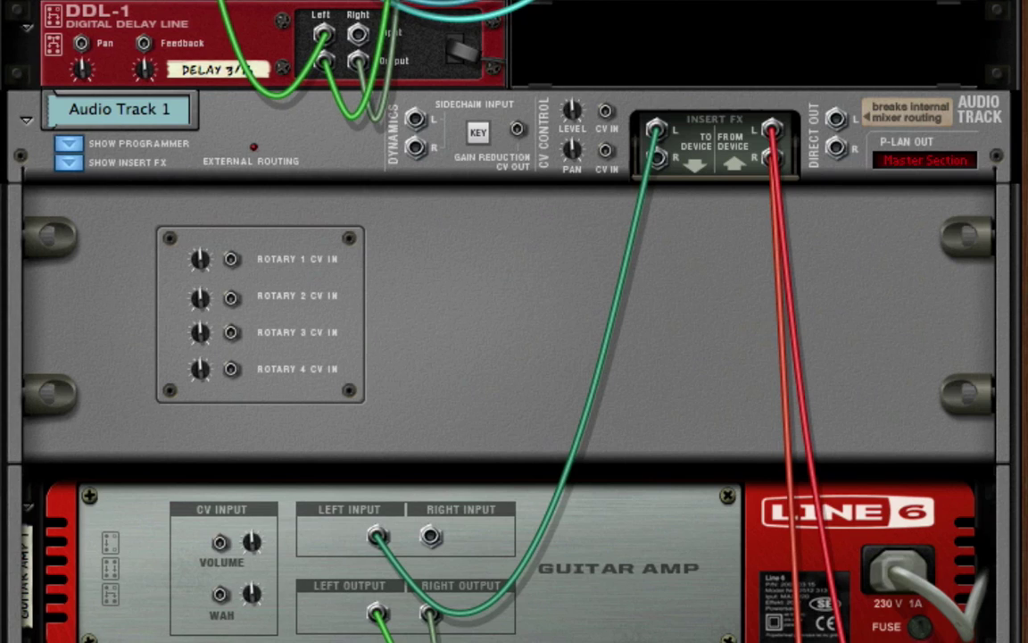
{"action": "key", "text": "Tab"}
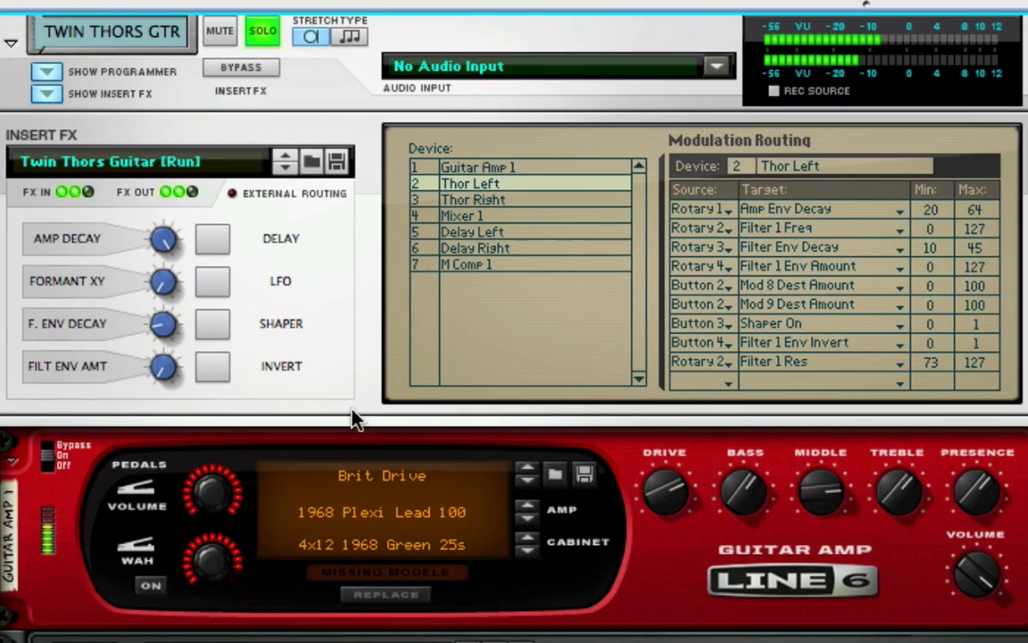
Turn on Delay and lower Amp Decay to 0 in the TWIN THORS GTR track's insert effects
{"action": "left_click", "coordinate": [215, 250]}
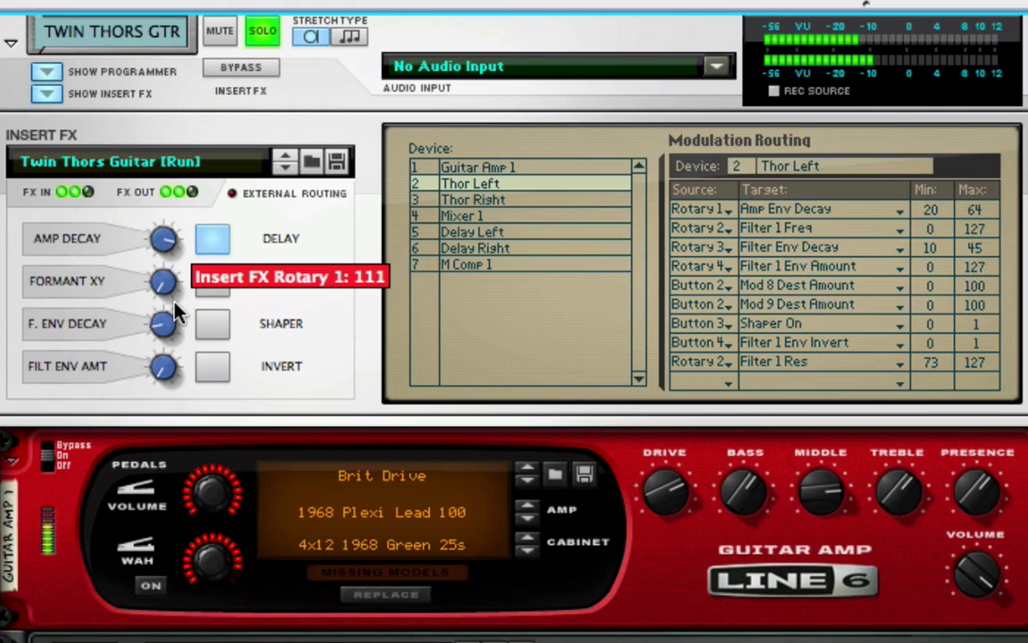
{"action": "left_click_drag", "start_coordinate": [176, 312], "coordinate": [182, 373]}
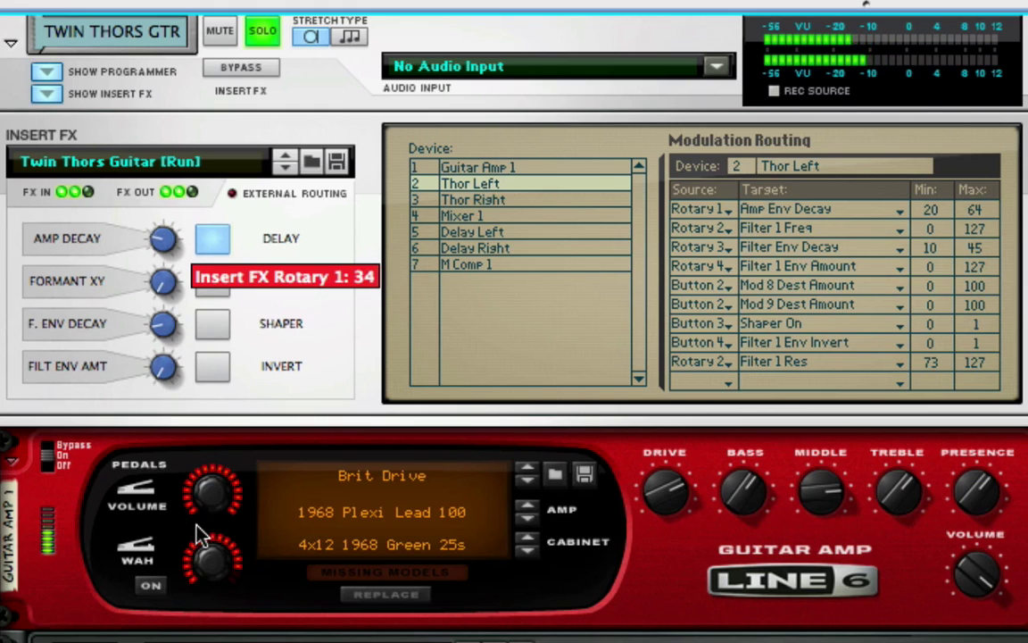
{"action": "left_click_drag", "start_coordinate": [198, 526], "coordinate": [212, 587]}
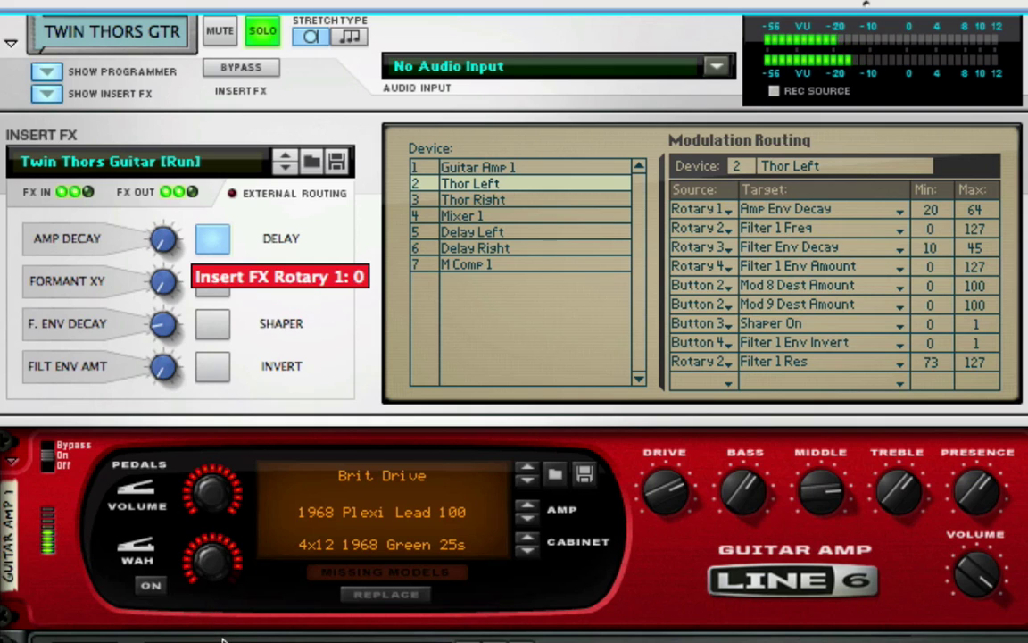
Turn on LFO and Shaper in the Twin Thors Guitar insert effects and raise Amp Decay above 60
{"action": "left_click", "coordinate": [214, 287]}
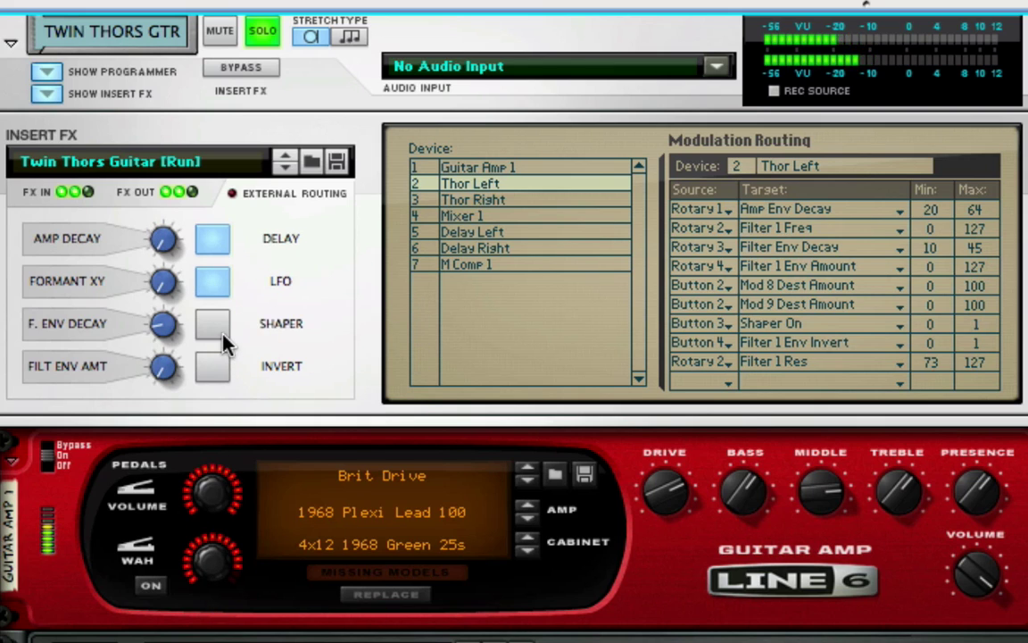
{"action": "left_click", "coordinate": [214, 326]}
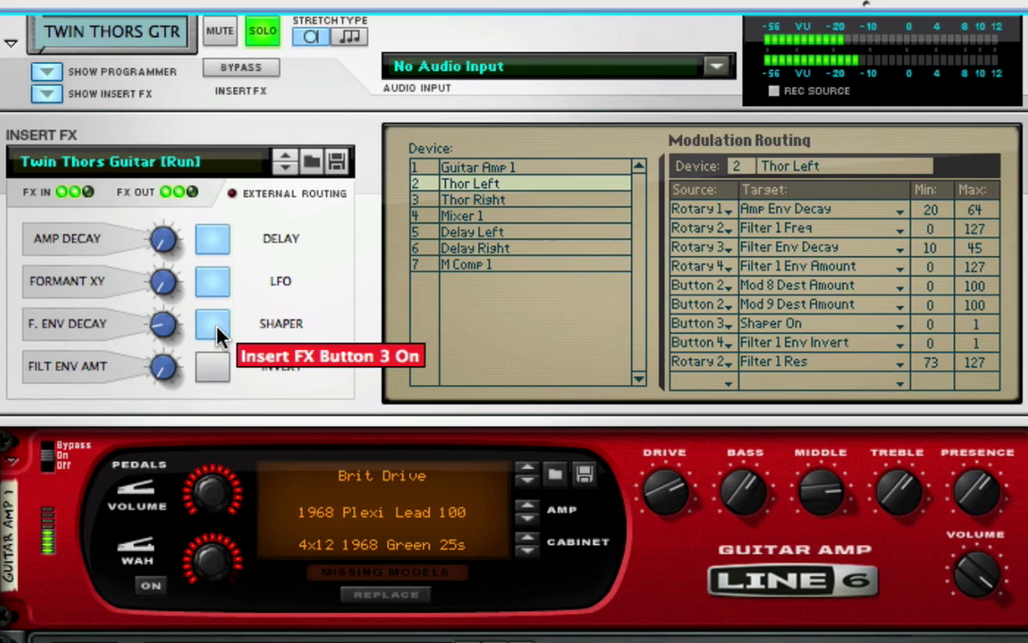
{"action": "left_click_drag", "start_coordinate": [164, 234], "coordinate": [149, 118]}
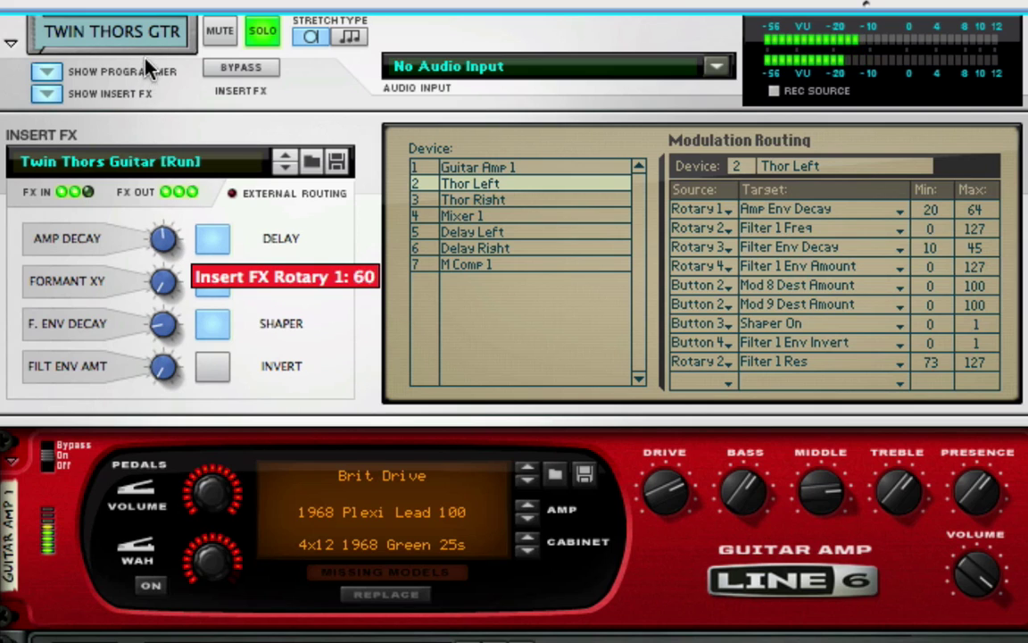
{"action": "left_click_drag", "start_coordinate": [146, 61], "coordinate": [144, 3]}
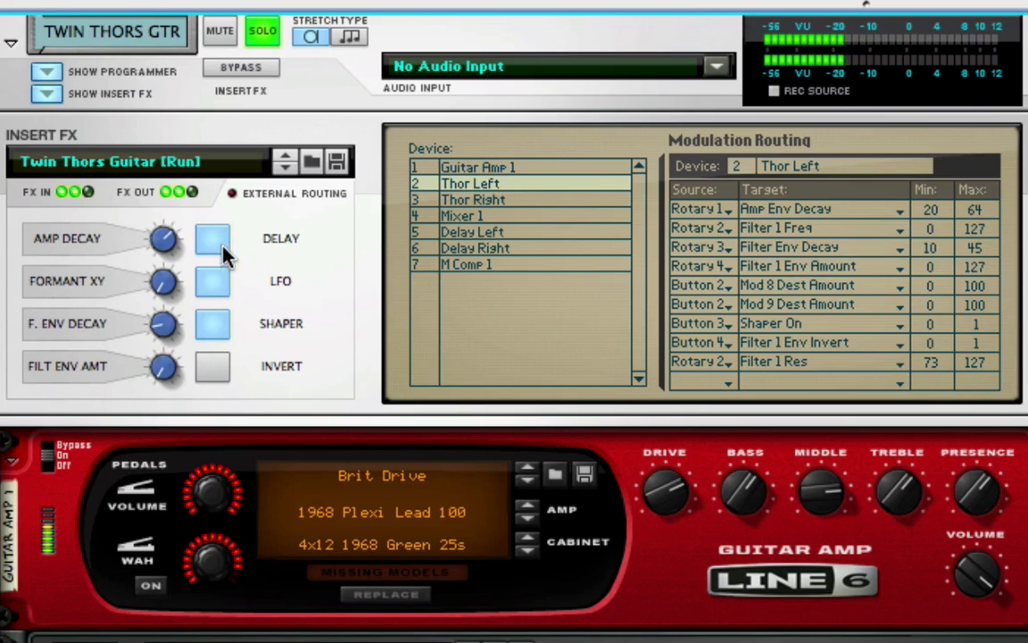